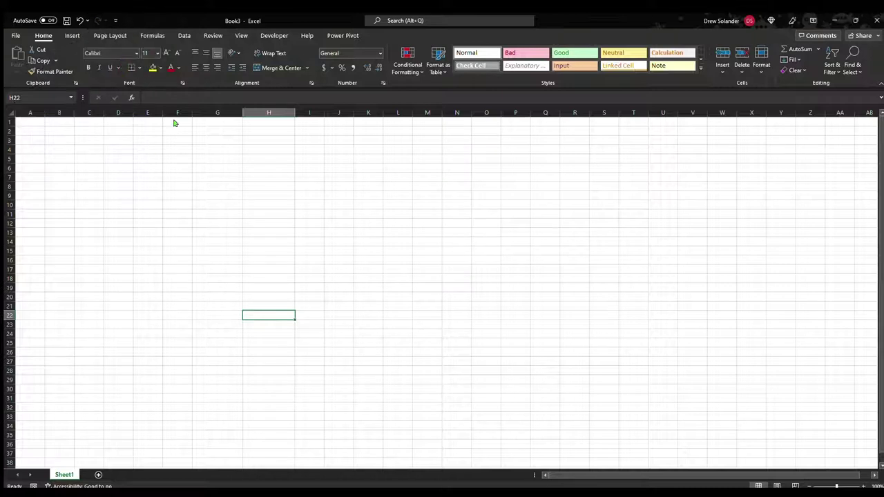
Rename Sheet1 to Step1 and select cell A1 ready for the first picture.
left_click_drag(30, 131, 30, 140)
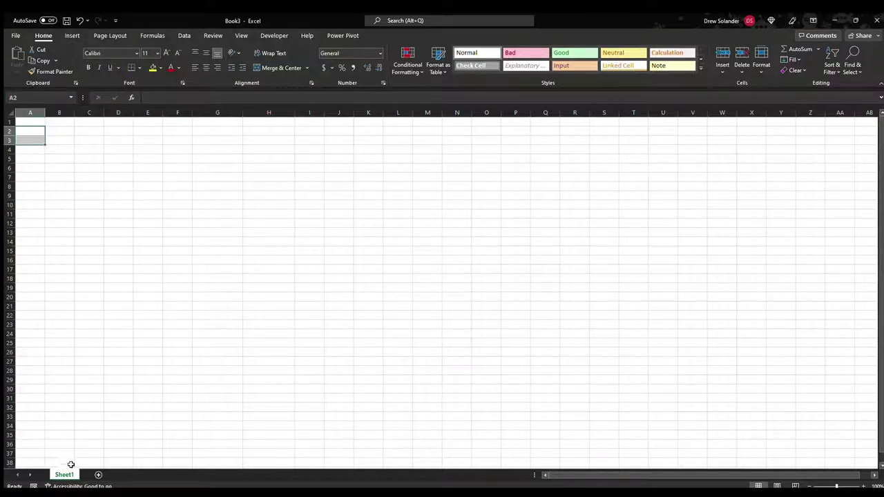
key("alt+h")
type("or")
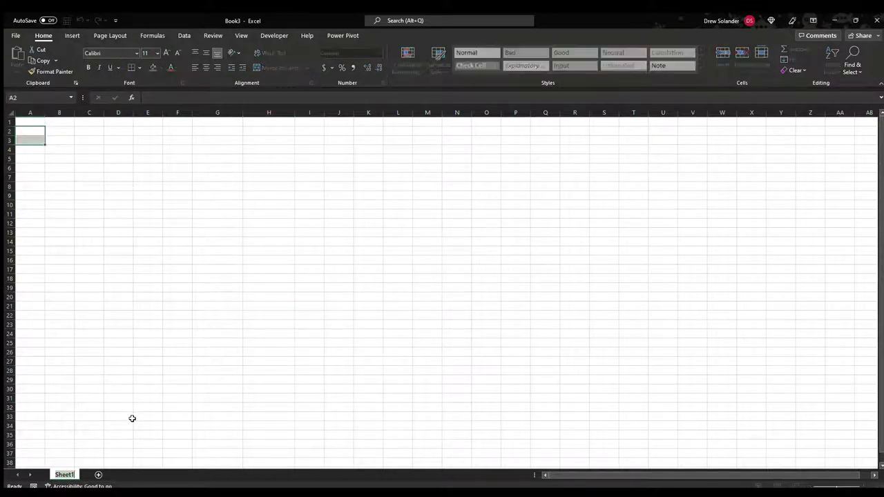
type("Step1")
key("Return")
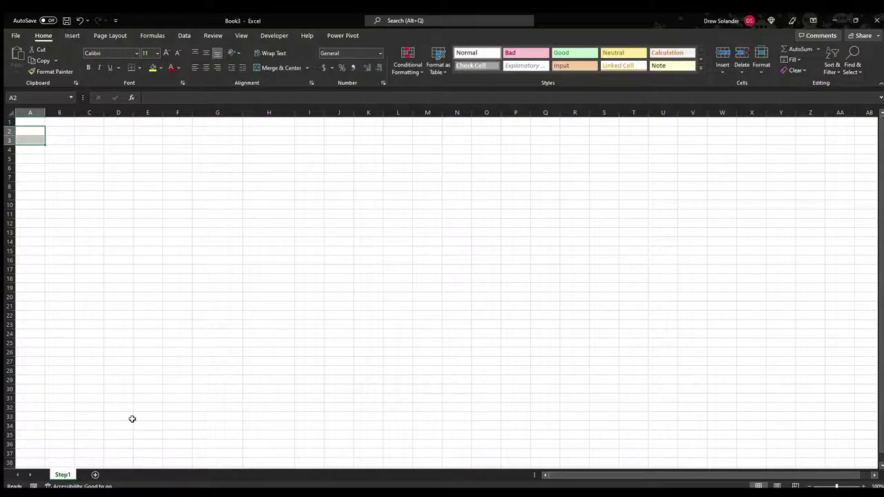
left_click(133, 383)
left_click(30, 122)
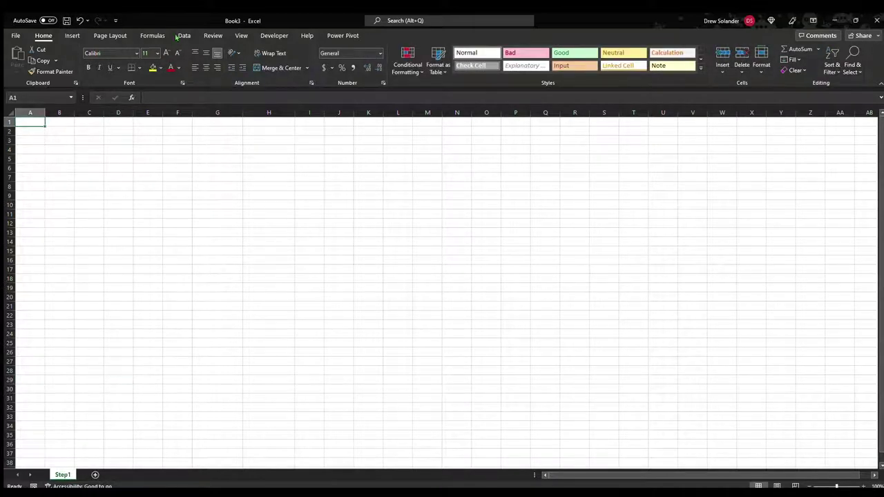
left_click(73, 36)
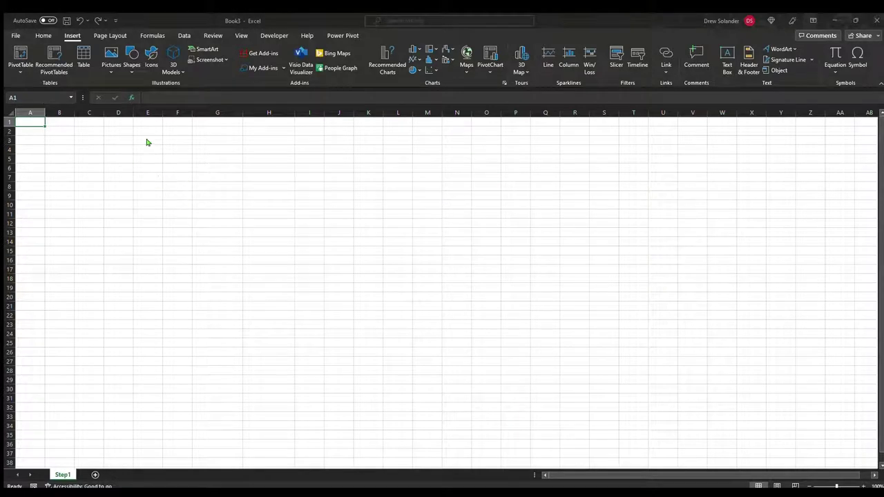
Paste the two-figure Lego picture into A1, shrink it to about half size, and heighten row 1 to fit.
key("ctrl+v")
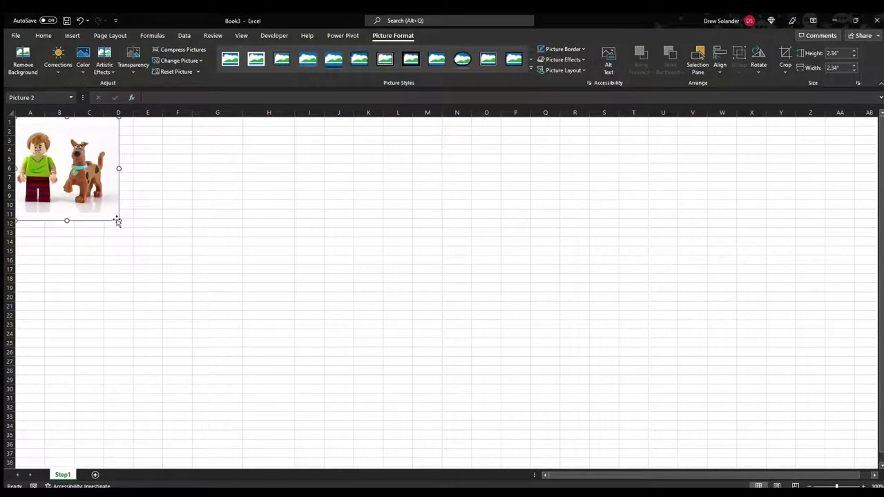
left_click_drag(118, 219, 70, 172)
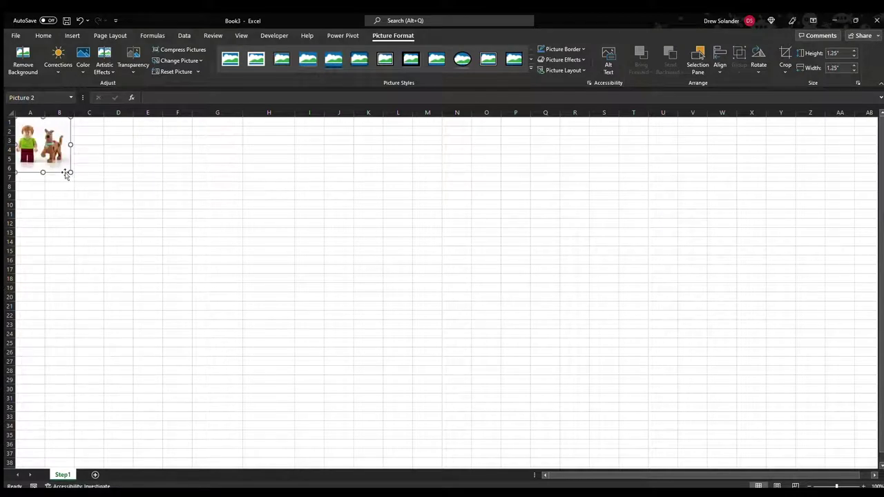
left_click_drag(12, 127, 6, 171)
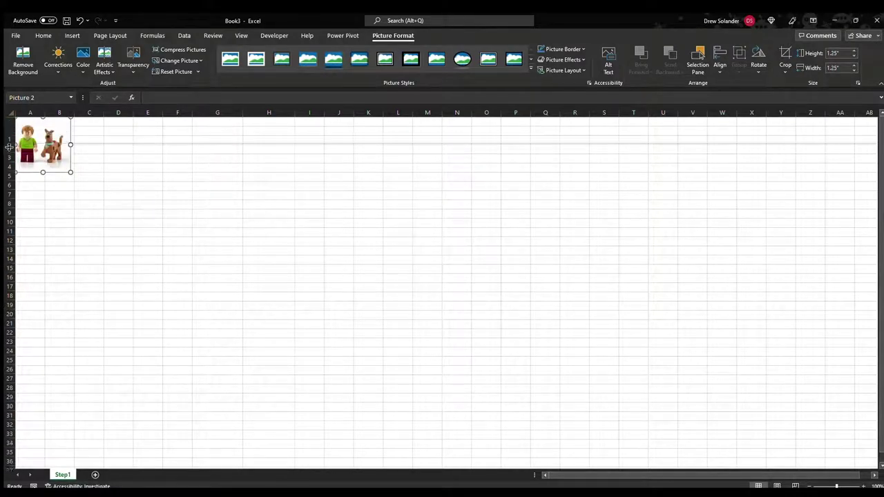
left_click(88, 213)
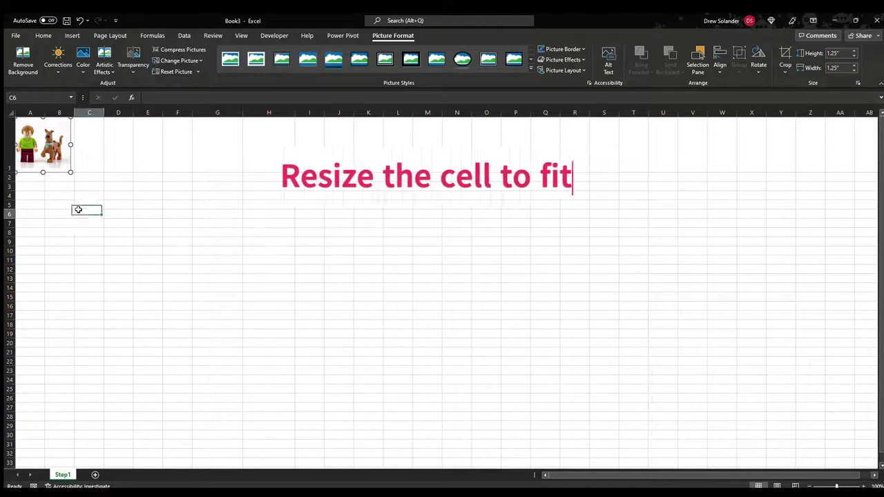
Copy row 1's height to rows 2–8 with Format Painter and widen column A.
left_click(15, 156)
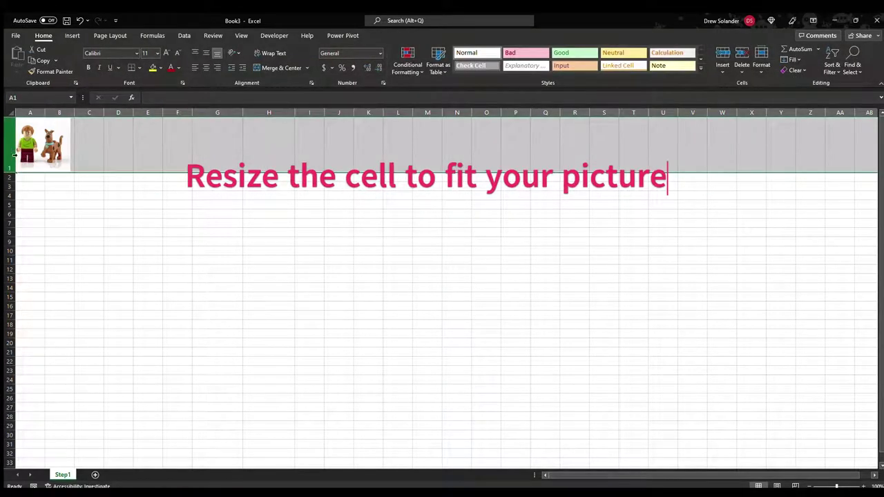
left_click(50, 72)
left_click_drag(9, 177, 4, 235)
left_click(163, 302)
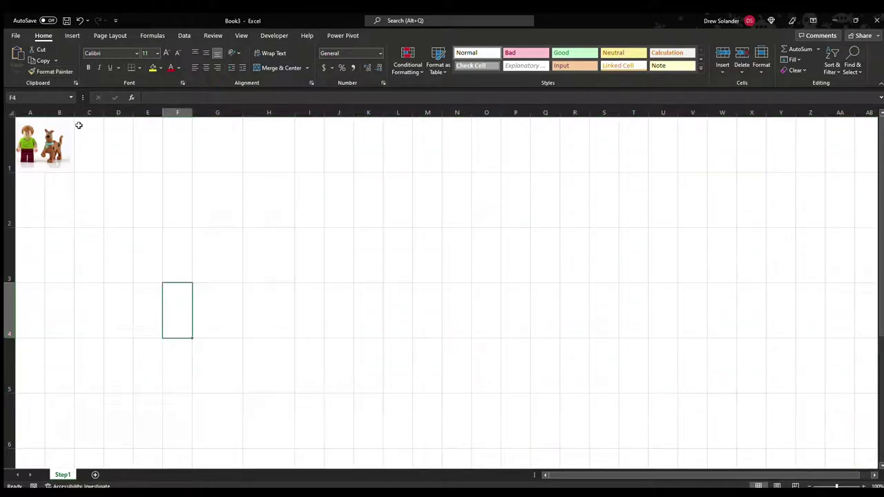
left_click_drag(46, 113, 89, 112)
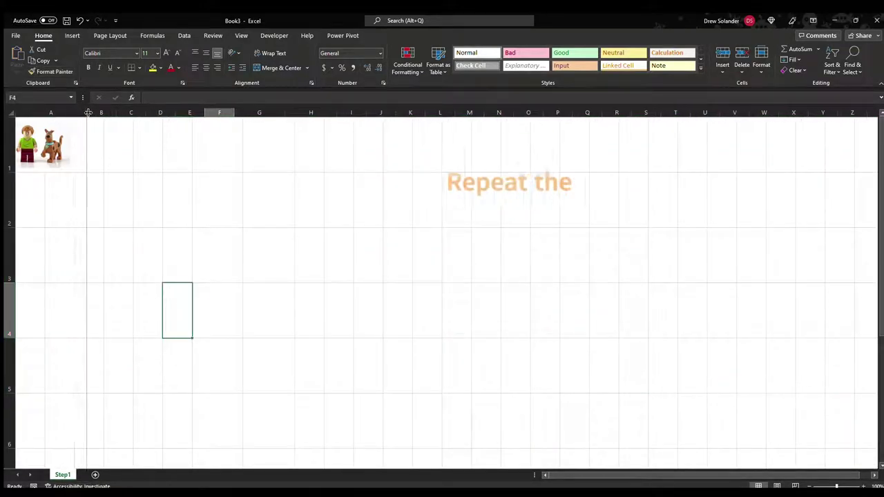
Insert the Superman, pirate and green minifigure pictures into A2, A3 and A4.
left_click(52, 200)
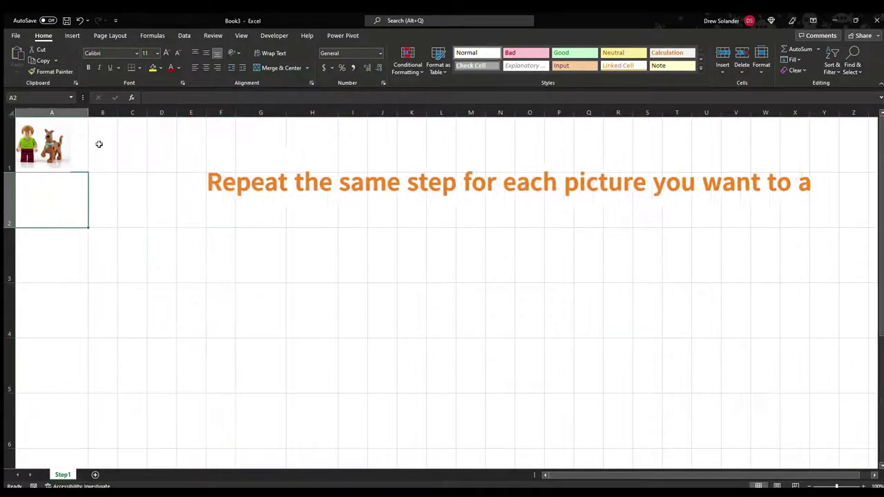
left_click(73, 35)
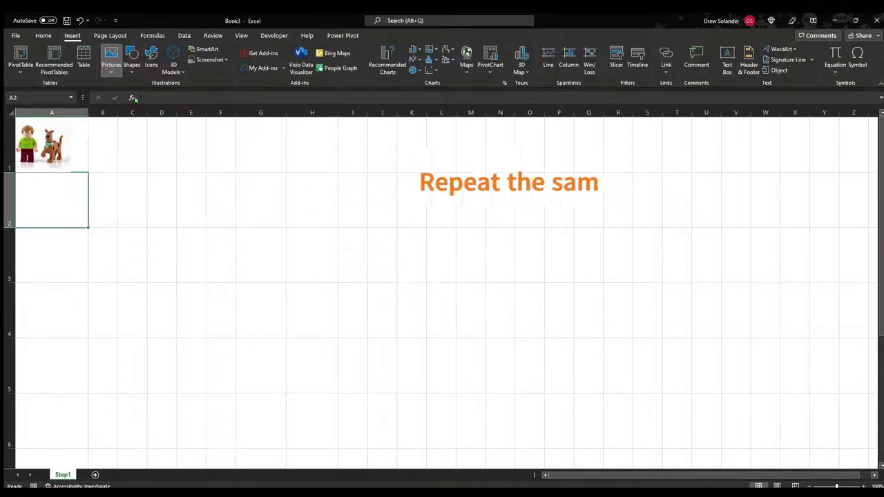
key("ctrl+shift+i")
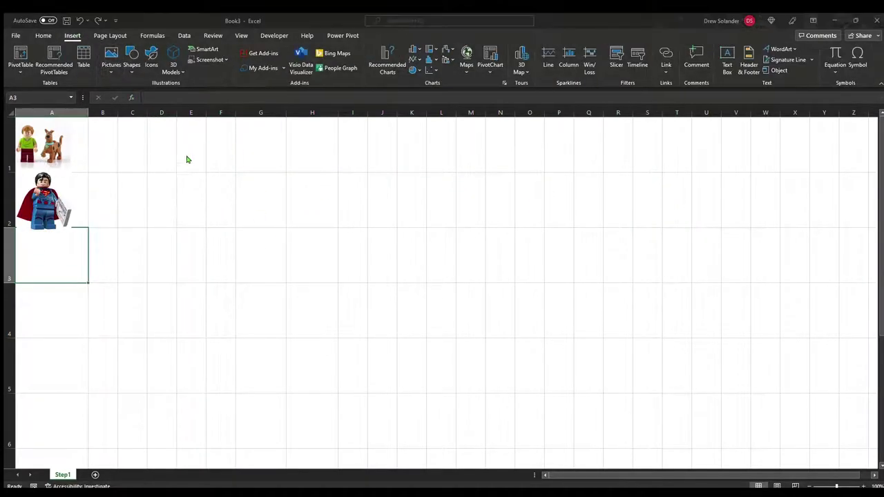
key("ctrl+shift+i")
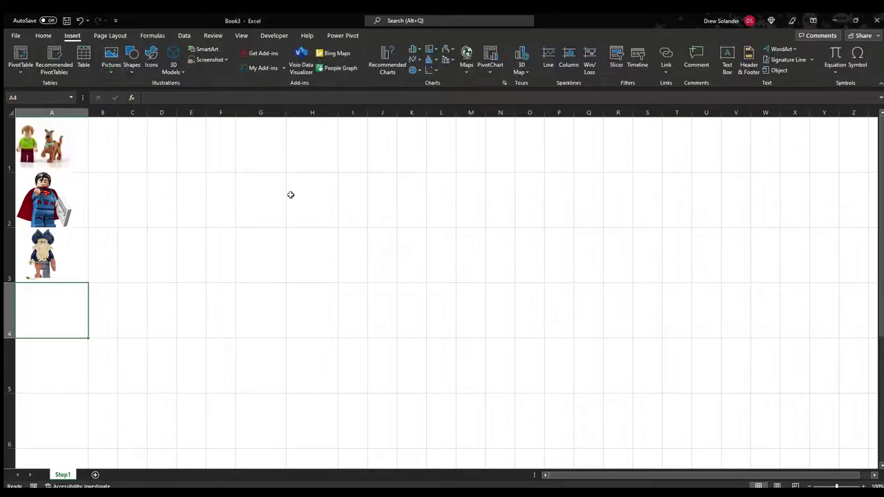
key("ctrl+shift+i")
left_click(162, 322)
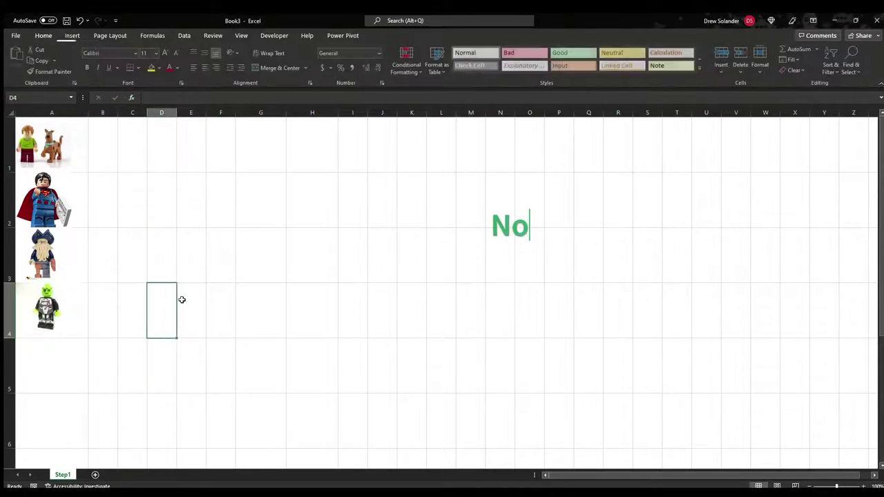
left_click(215, 218)
left_click(84, 139)
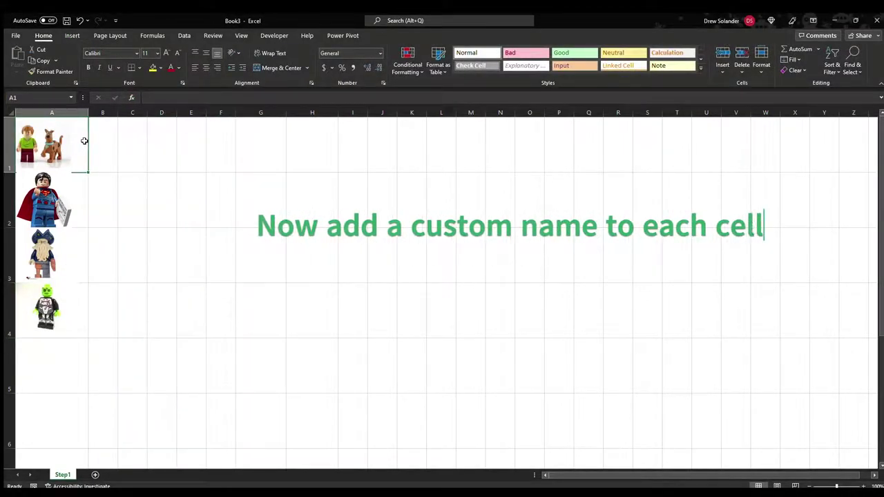
Name the picture cells A1 to A3 in the Name Box, including Davey_Jones_Pic for A3.
left_click(12, 98)
type("S")
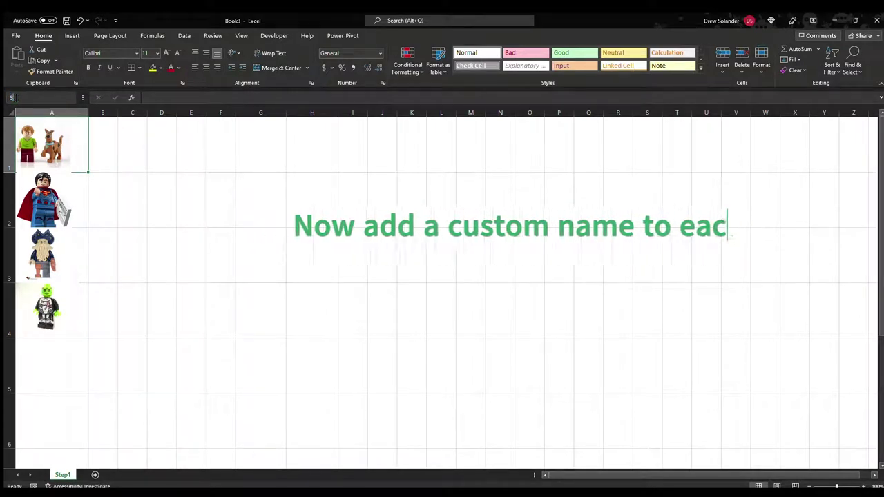
type("cooby")
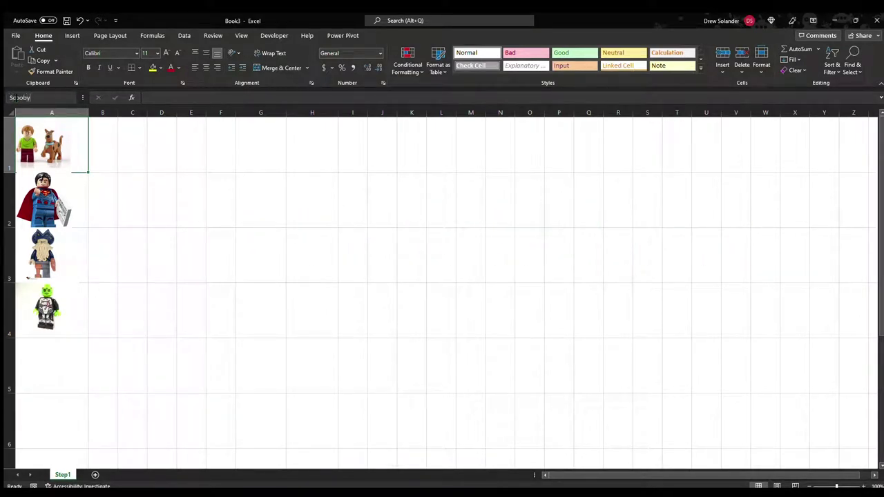
type("Pic")
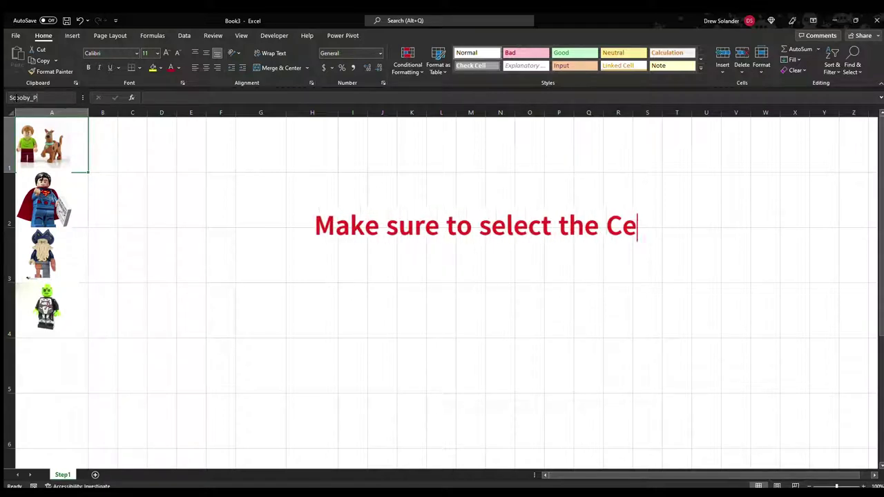
left_click(82, 182)
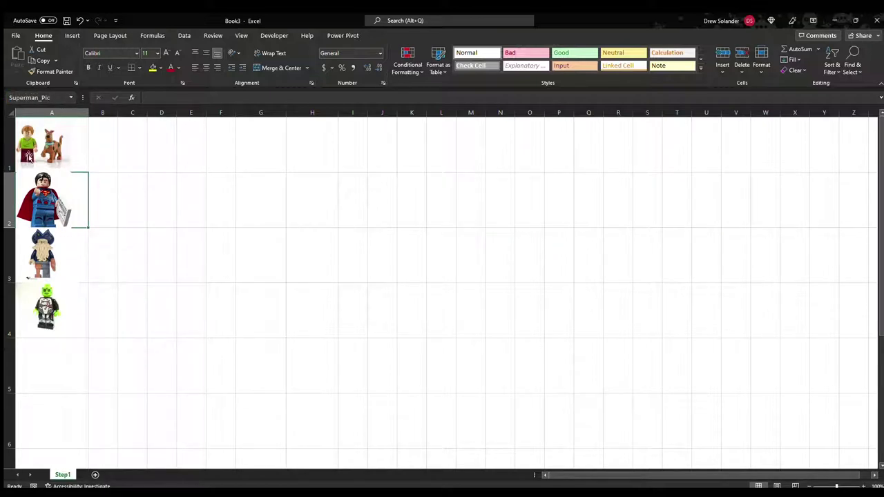
left_click(79, 252)
type("Davey_Jones_Pi")
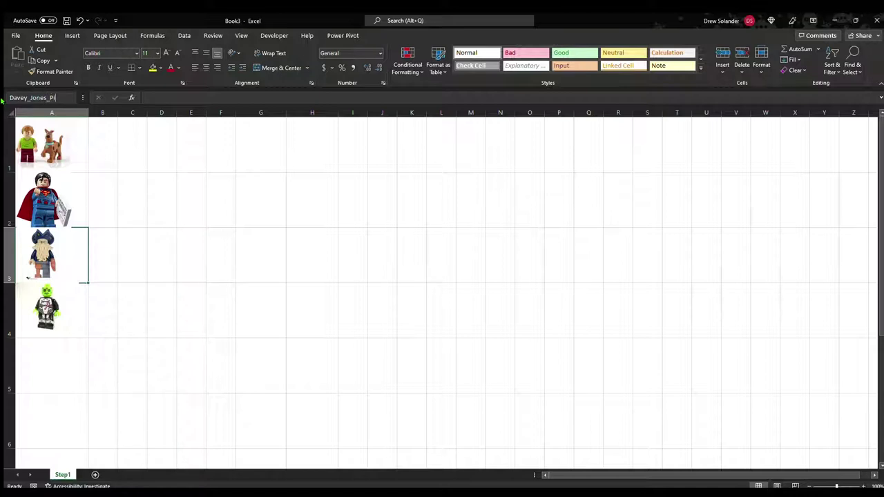
type("c")
key("Return")
Name cell A4 Brainiac_Pic, then step down through the picture cells to check their names.
left_click(79, 294)
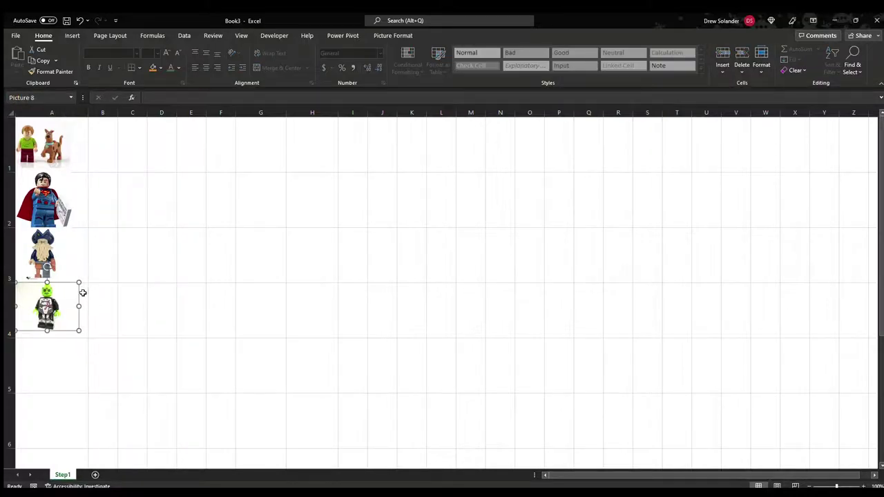
left_click(81, 293)
left_click(26, 97)
type("Brainiac_Pic")
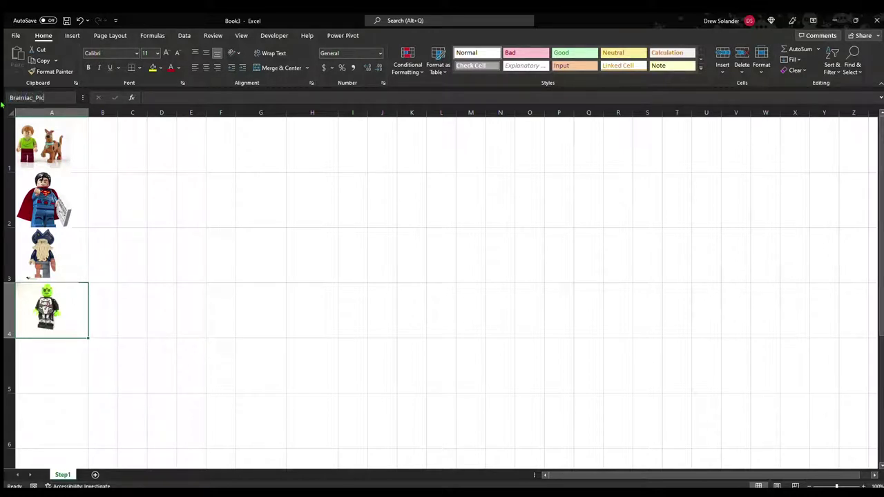
key("Return")
left_click(149, 164)
left_click(83, 155)
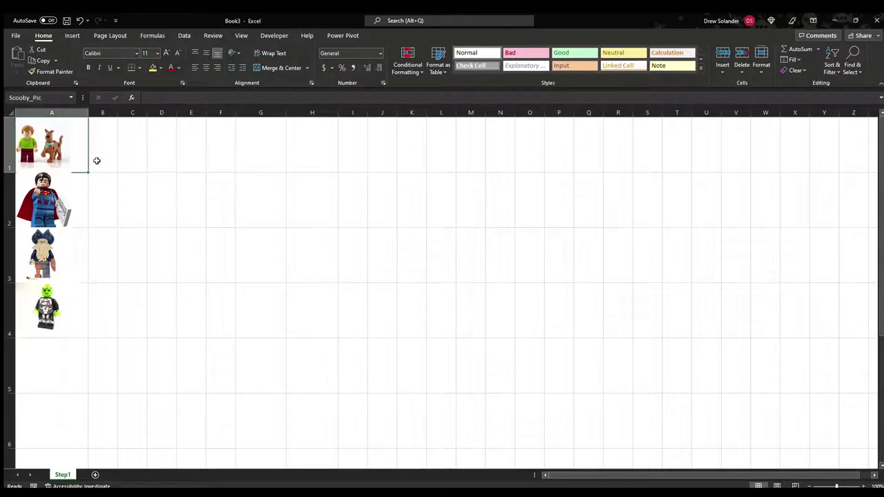
key("Down")
key("Down")
key("Down")
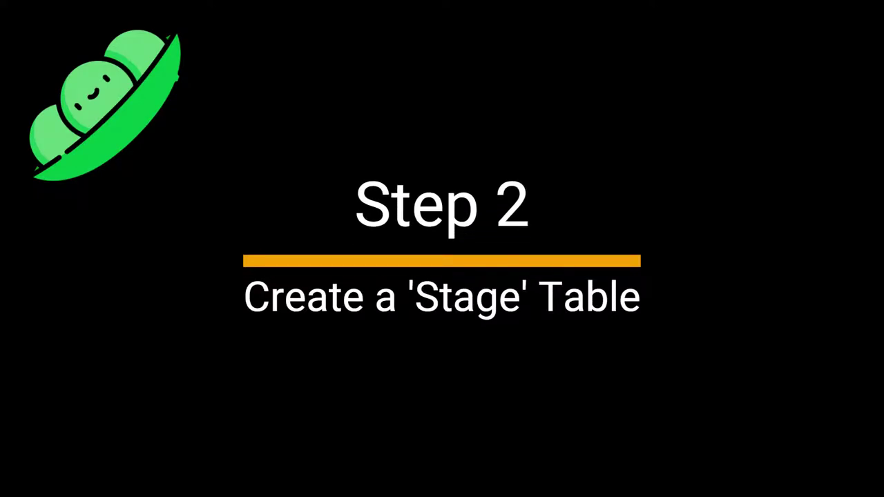
Name the new sheet Step2.
type("Step2")
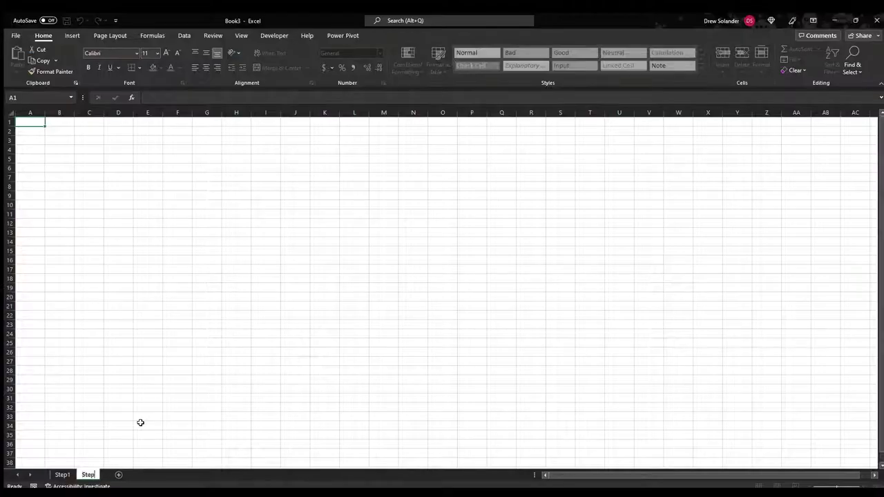
key("Return")
left_click(233, 295)
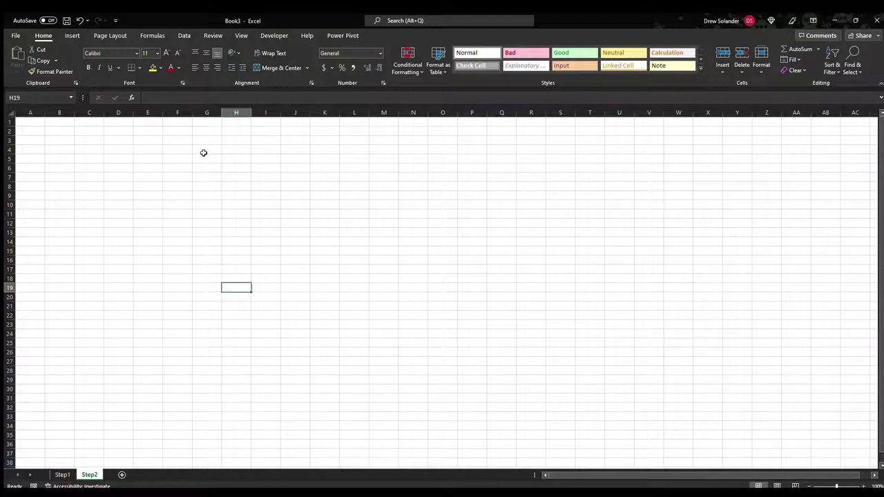
Add headers Superheroname in G2 and Superhero_Picname in H2, then autofit column G.
left_click(205, 130)
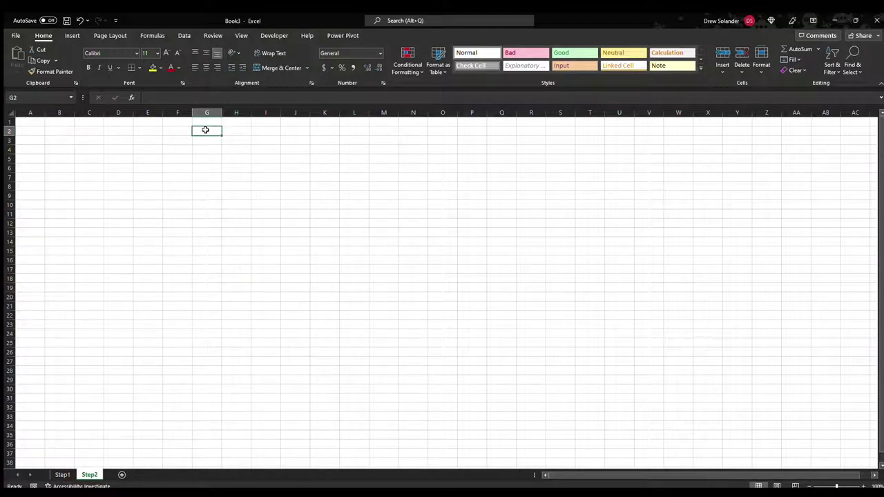
type("Superherona")
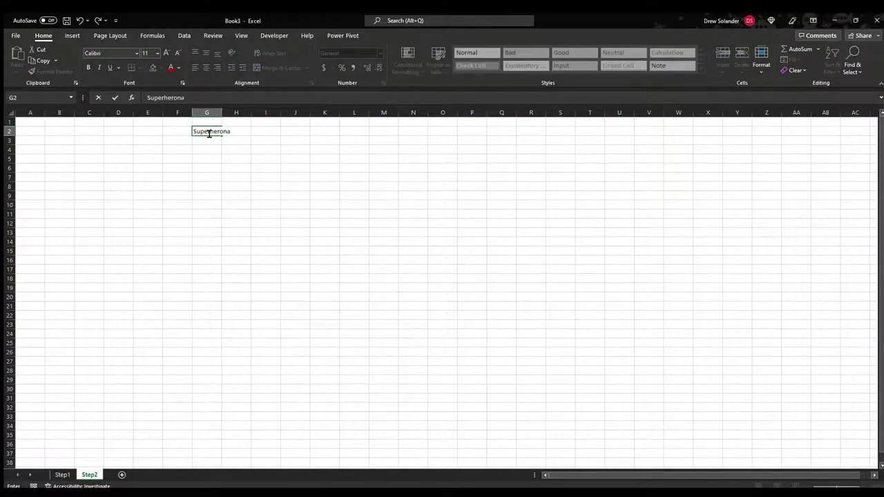
type("me")
key("Tab")
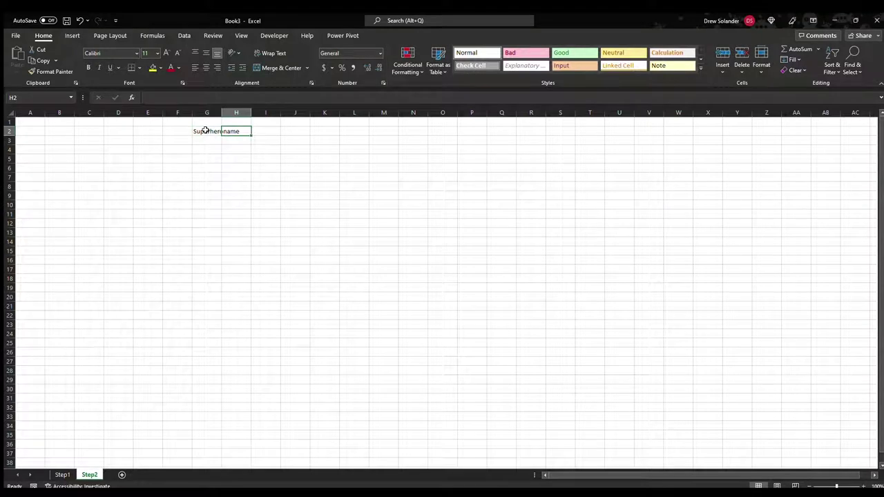
type("Super")
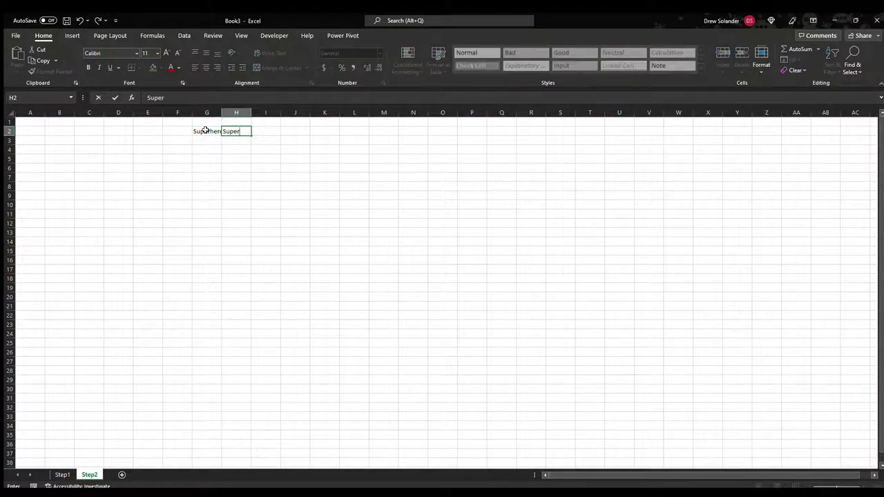
type("hero_Pic")
key("Return")
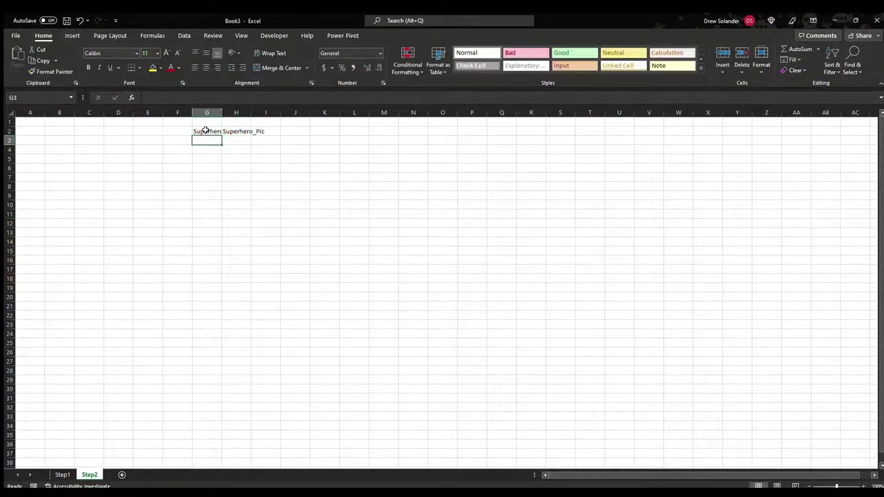
left_click(235, 132)
left_click(197, 97)
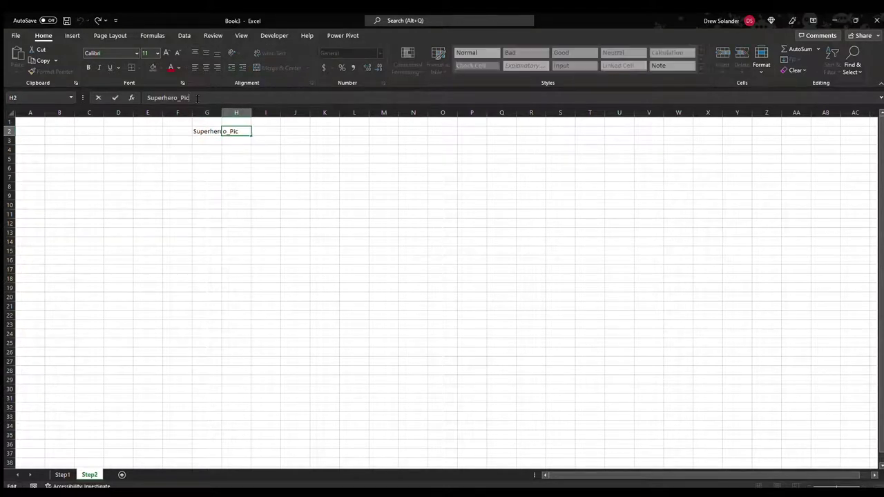
type("name")
key("Return")
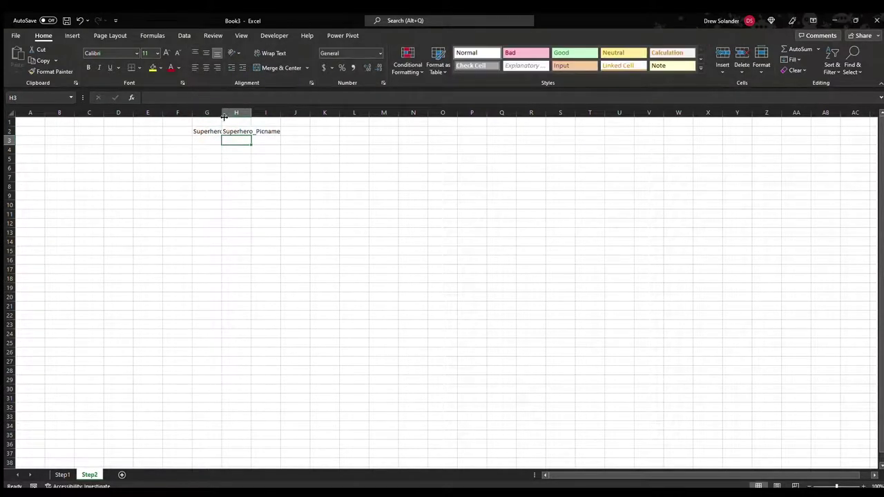
double_click(221, 113)
List Superman, Brainiac, Scooby and Davey Jones in G3:G6.
key("Right")
key("Left")
key("Left")
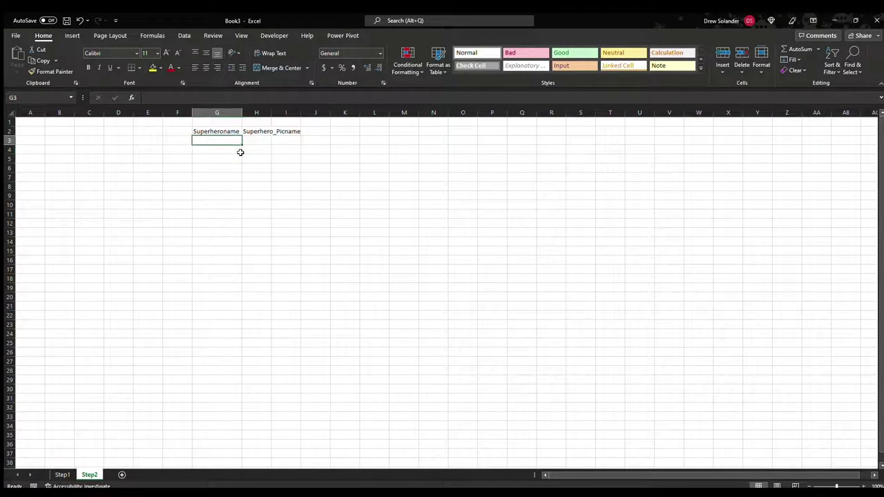
type("Super")
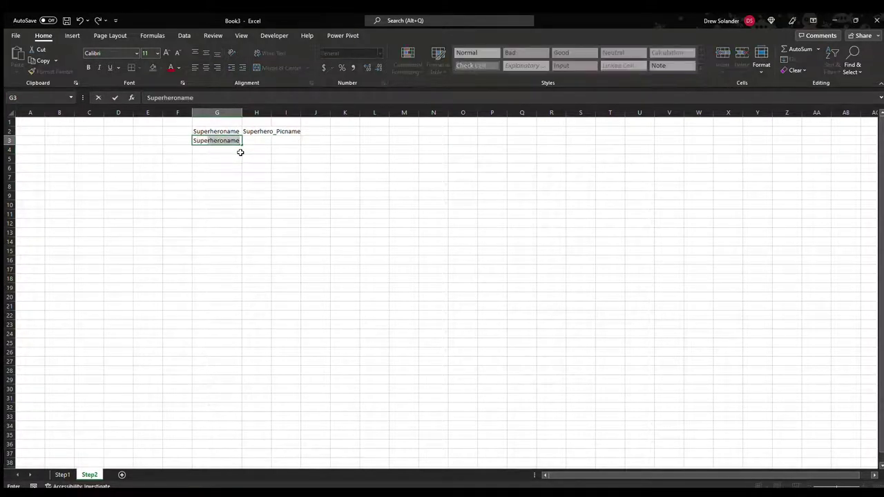
type("man")
key("Return")
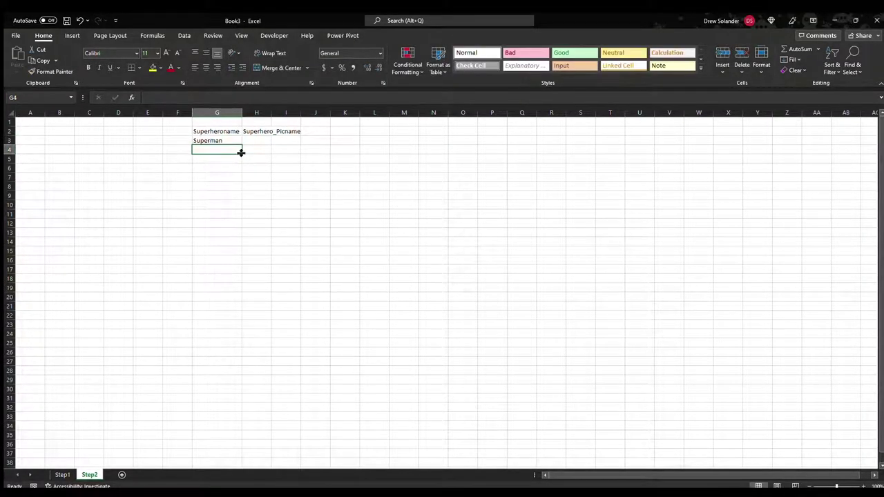
type("Brainiac")
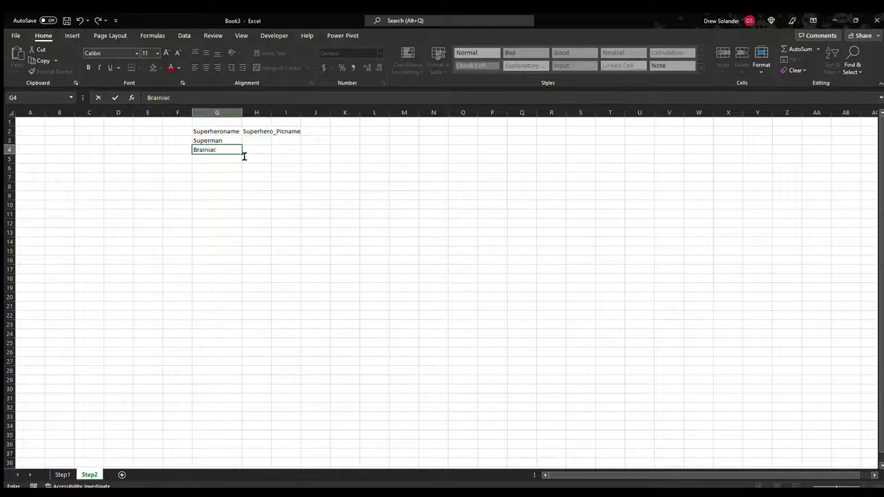
key("Return")
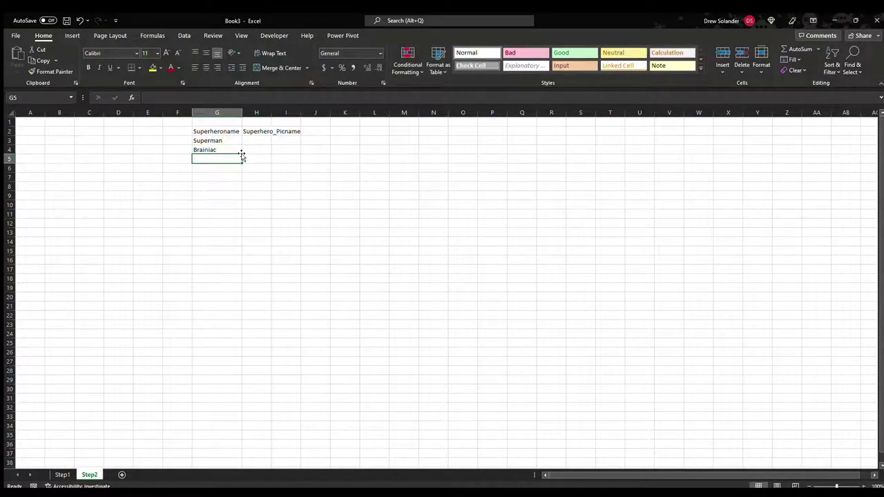
type("Scooby")
key("Return")
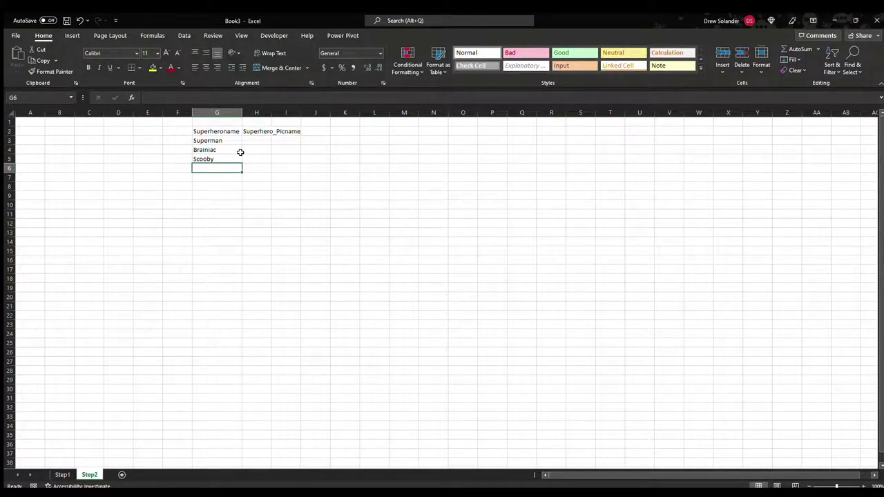
type("Davey")
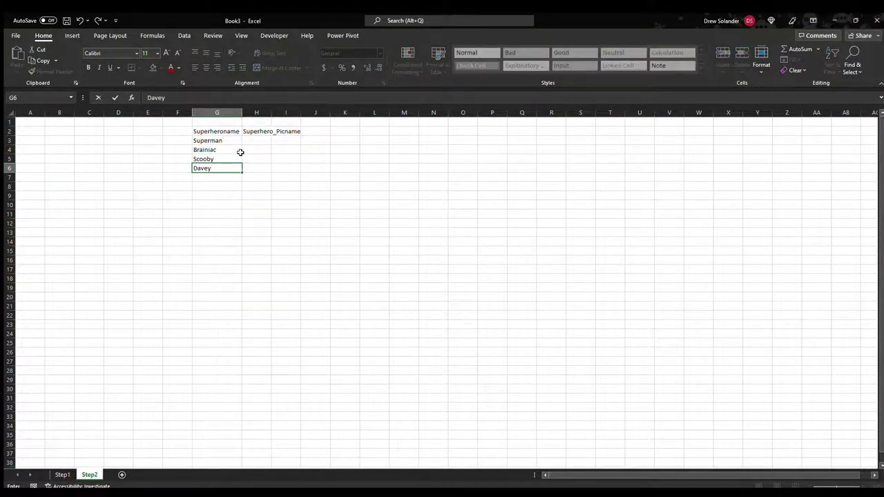
type(" Jones")
key("Return")
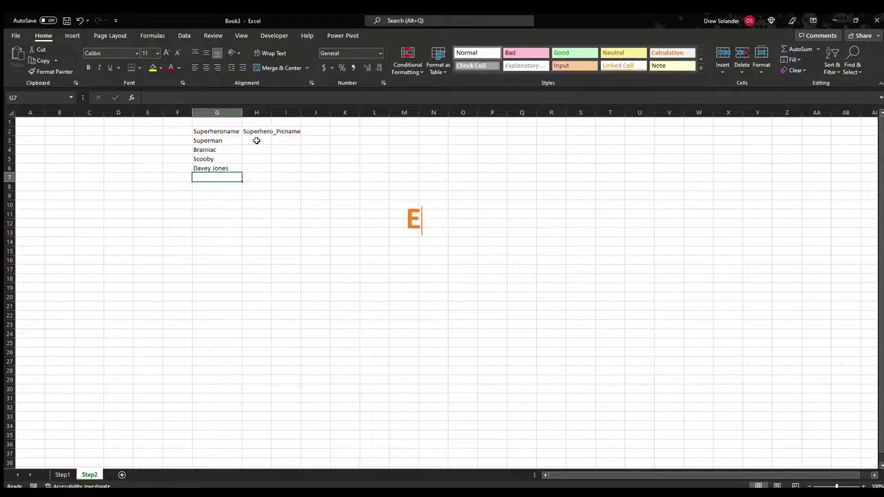
Check Superman's picture name on Step1 and enter Superman_Pic in H3.
left_click(257, 141)
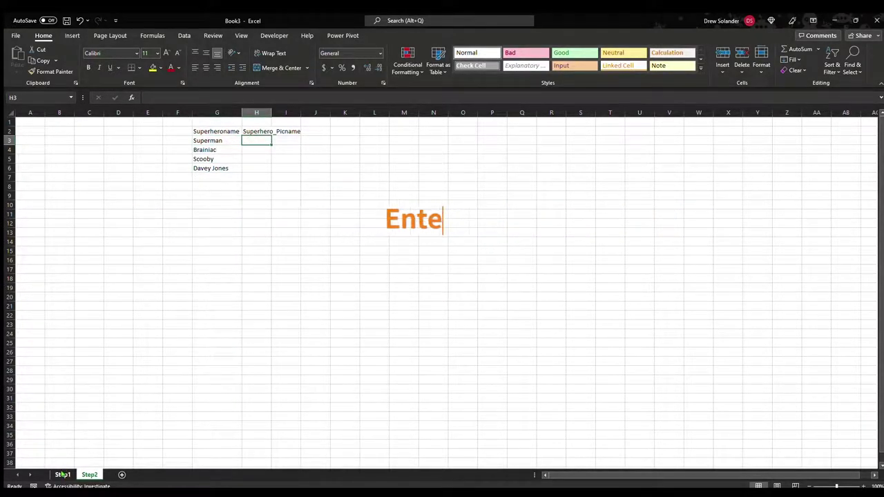
left_click(62, 474)
left_click(84, 186)
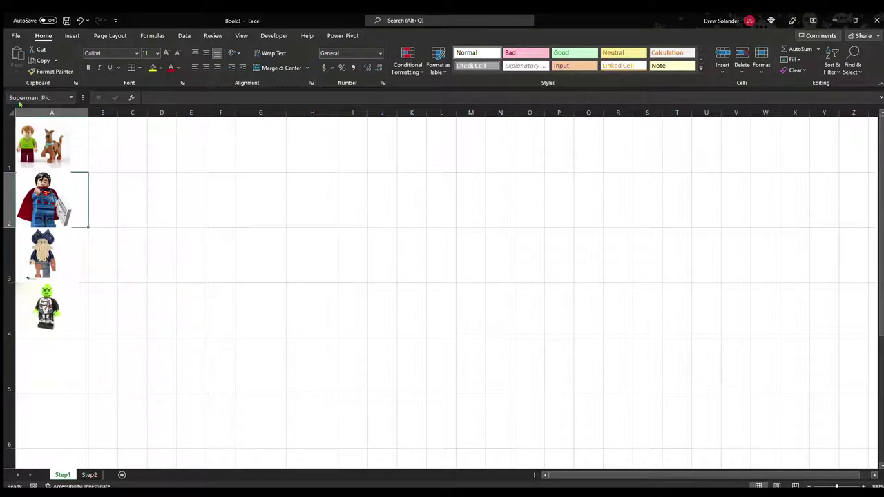
left_click(89, 475)
type("Super")
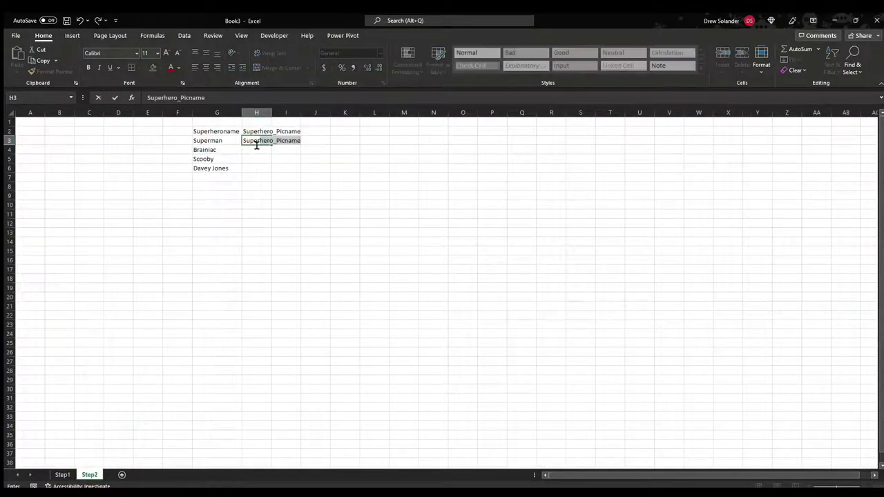
type("man_Pic")
key("Return")
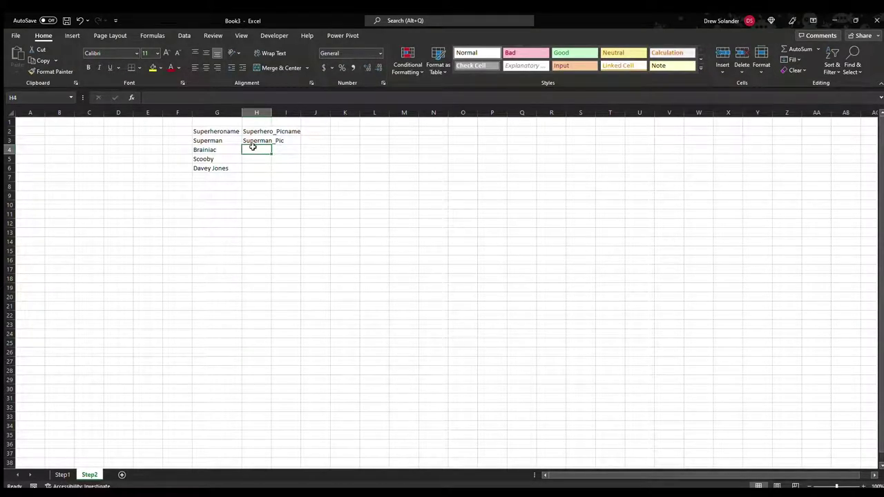
Enter Brainiac_Pic, Scooby_Pic and Davey_Jones_Pic in H4:H6, fixing a typo, and autofit column H.
type("Brainiac_Pic")
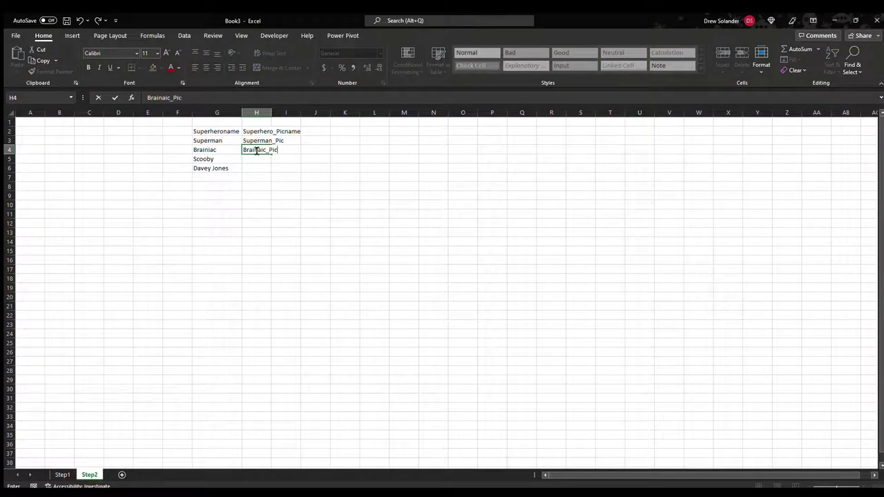
key("Return")
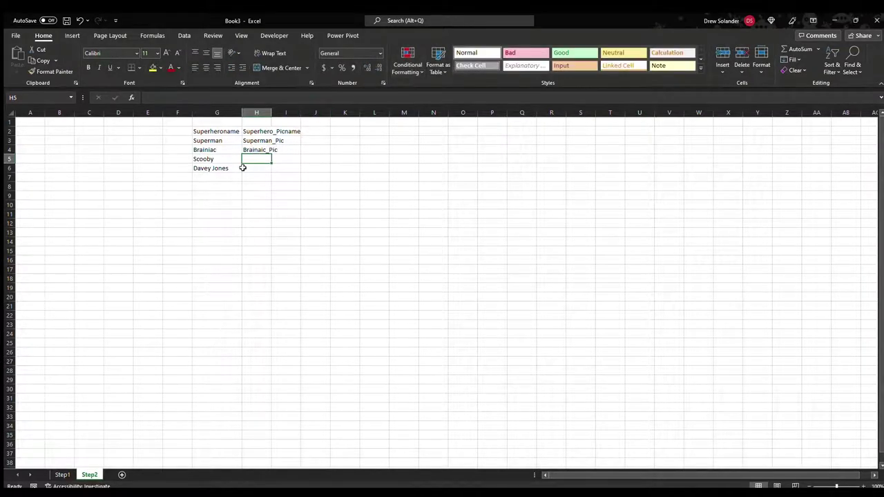
double_click(255, 149)
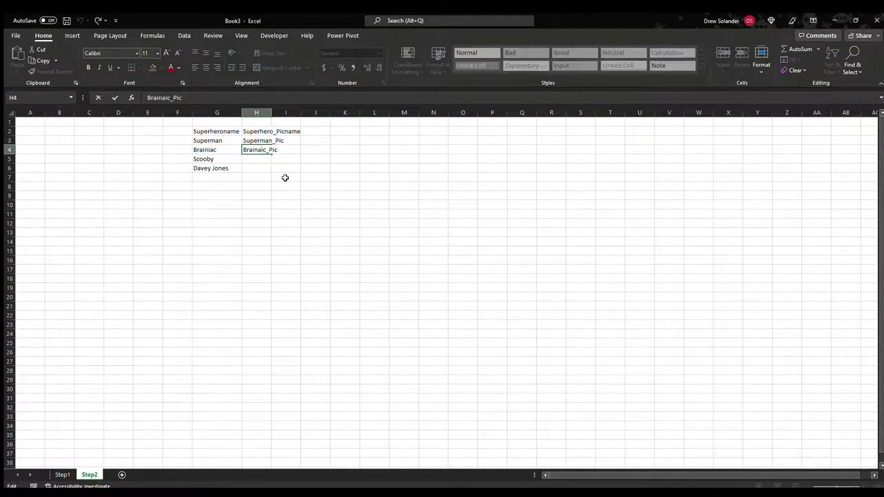
key("BackSpace")
key("BackSpace")
type("ia")
key("Return")
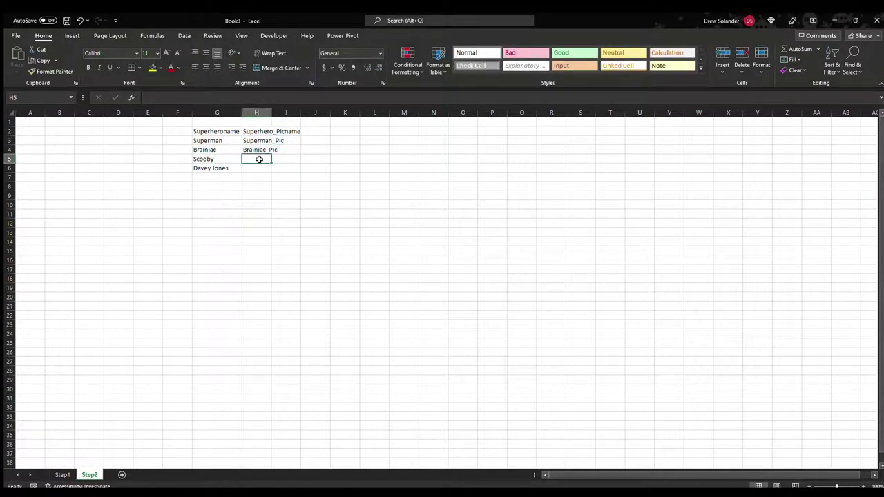
type("Scooby_Pic")
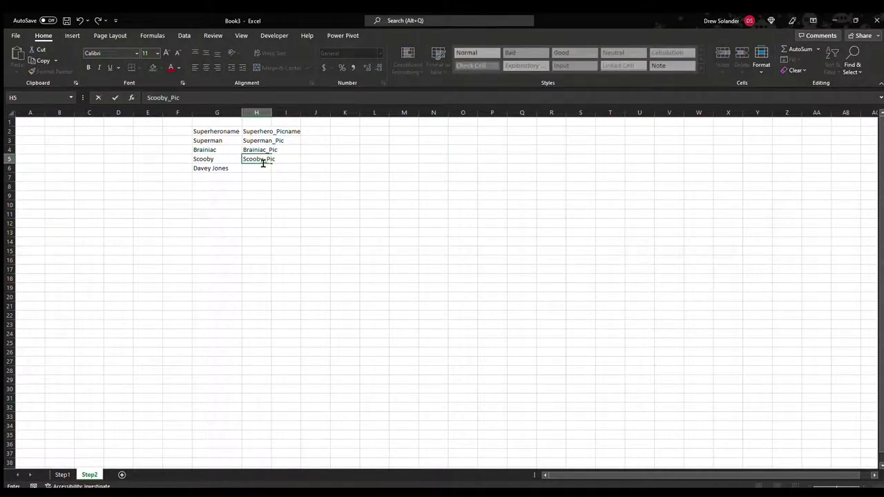
key("Return")
type("Davey_Jone")
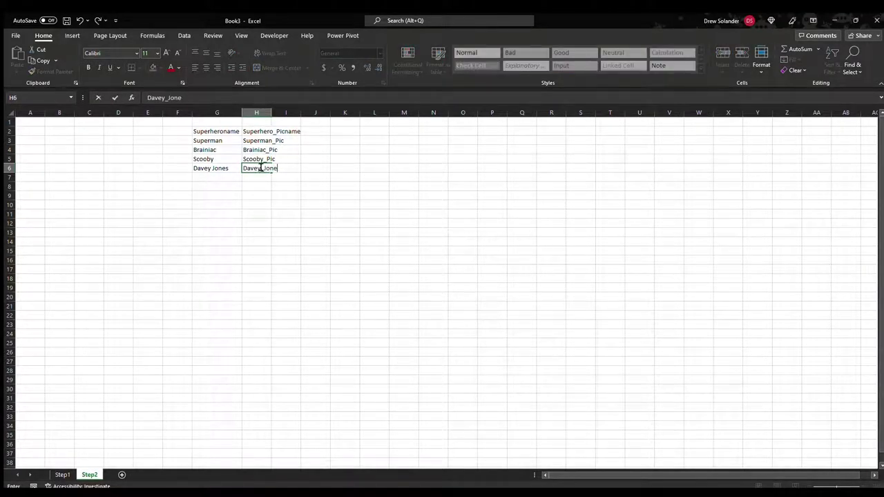
type("s_Pic")
key("Return")
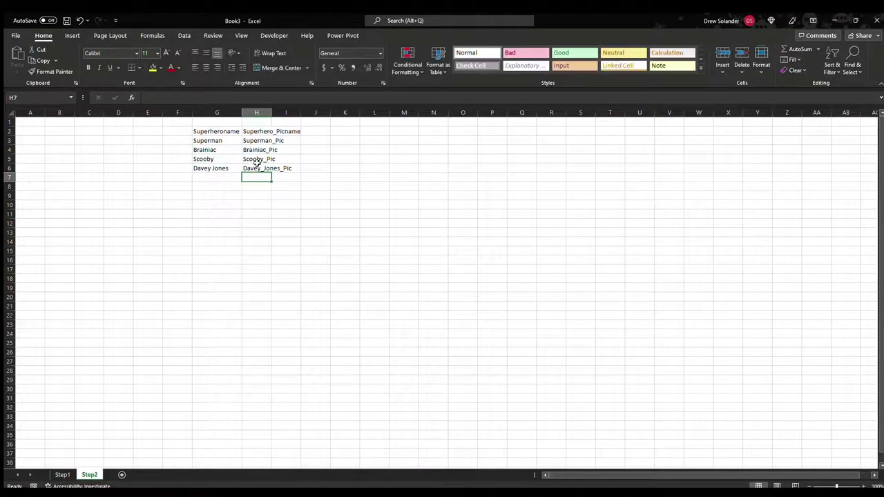
double_click(275, 117)
left_click(318, 268)
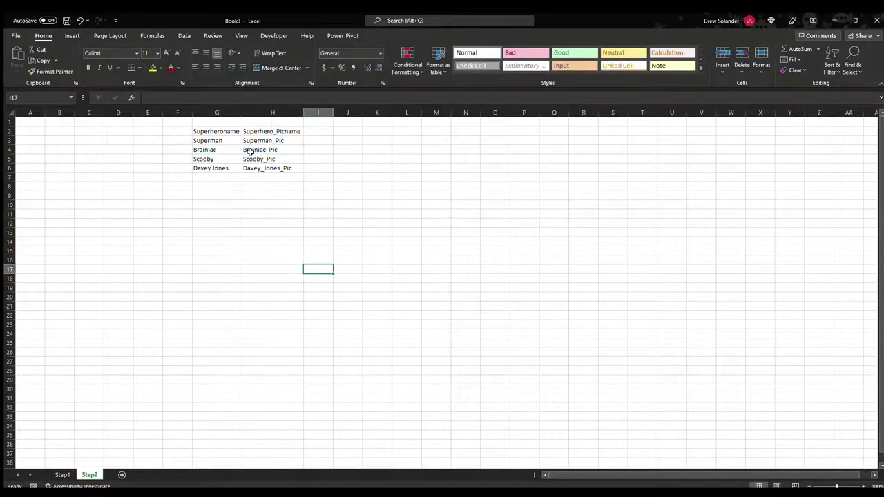
left_click(217, 132)
left_click_drag(227, 140, 286, 168)
left_click(282, 221)
left_click(217, 140)
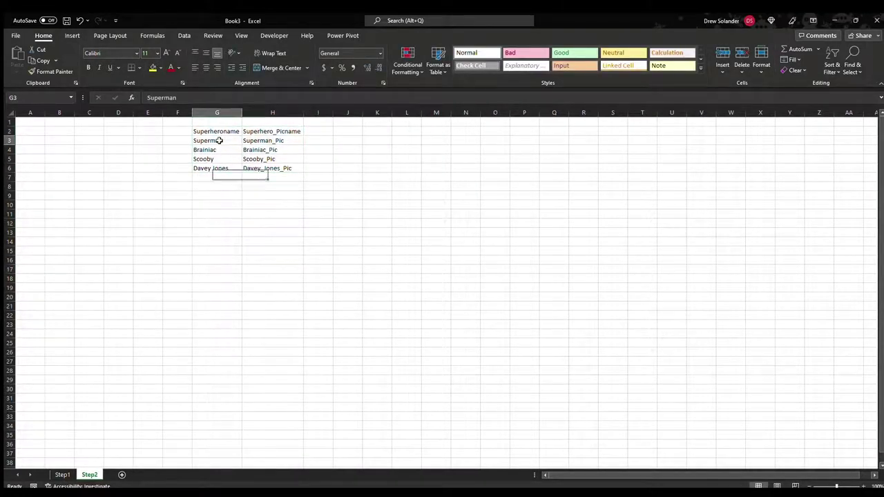
key("Right")
left_click(62, 475)
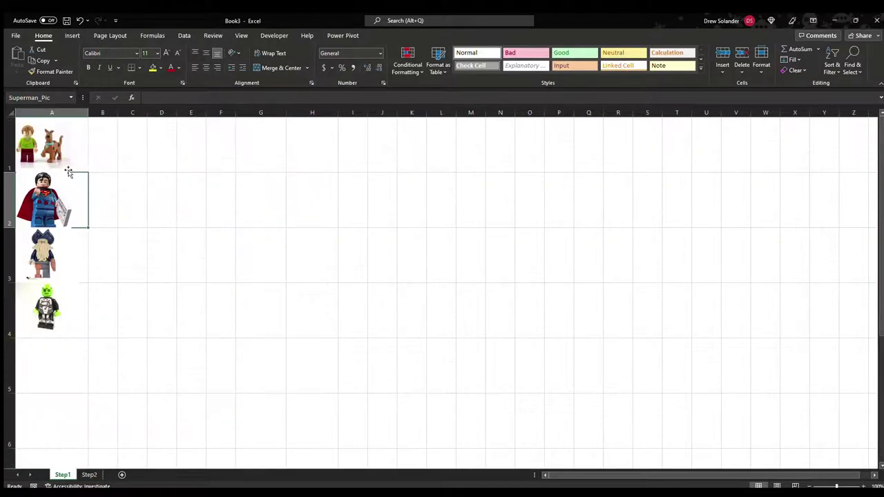
left_click(87, 475)
left_click(275, 151)
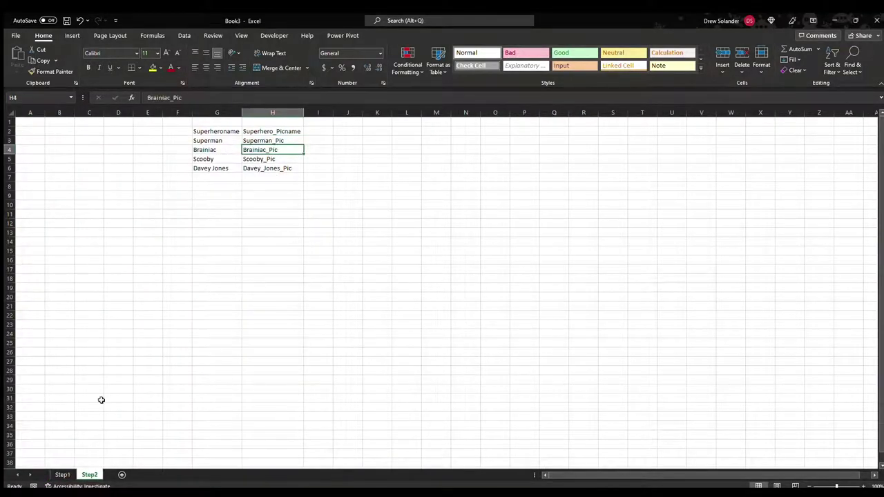
left_click(63, 475)
left_click(81, 297)
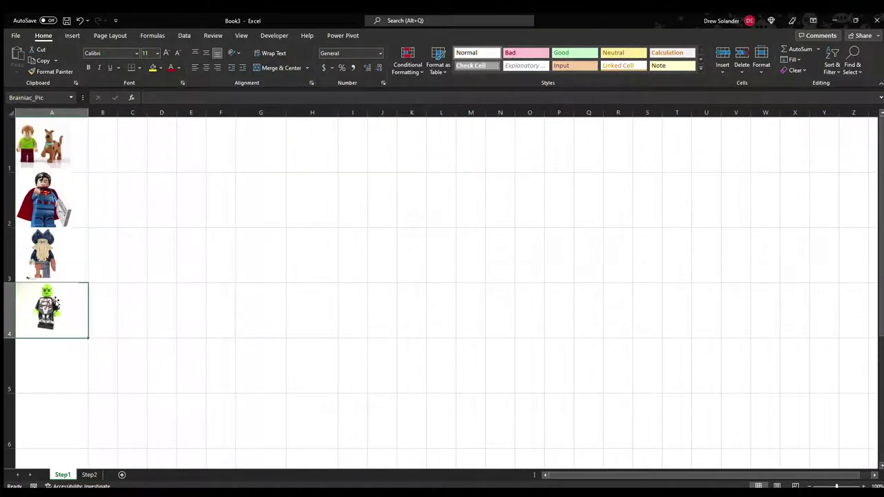
left_click(89, 475)
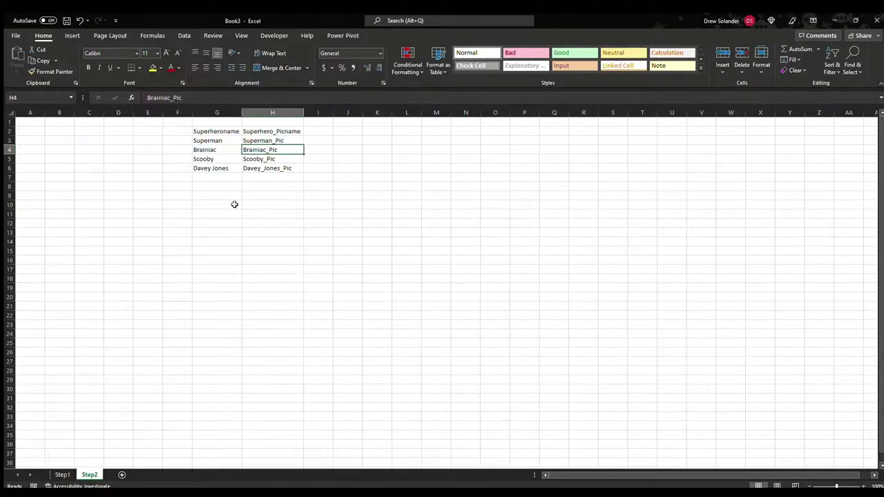
left_click(264, 159)
left_click(62, 475)
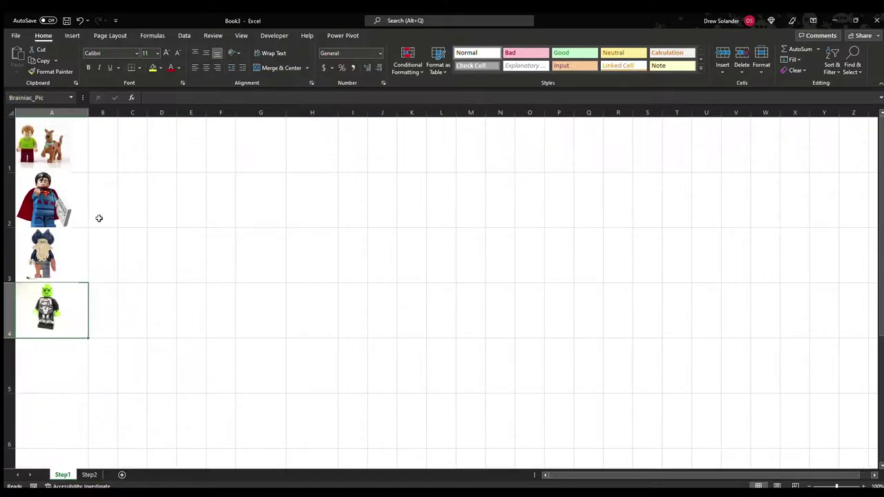
left_click(83, 158)
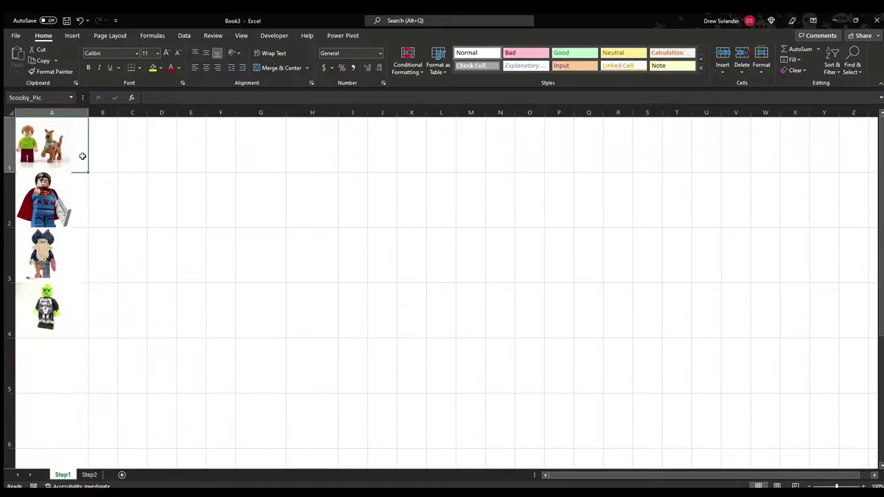
left_click(89, 474)
left_click(261, 170)
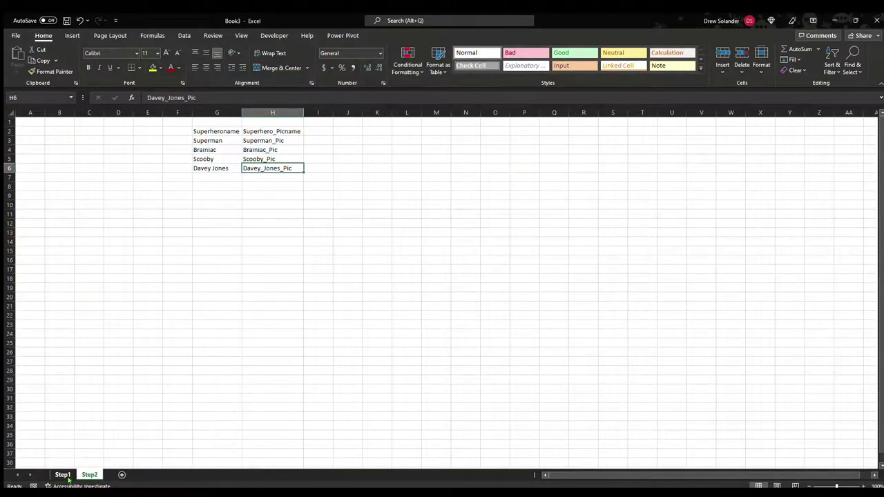
left_click(62, 475)
left_click(80, 255)
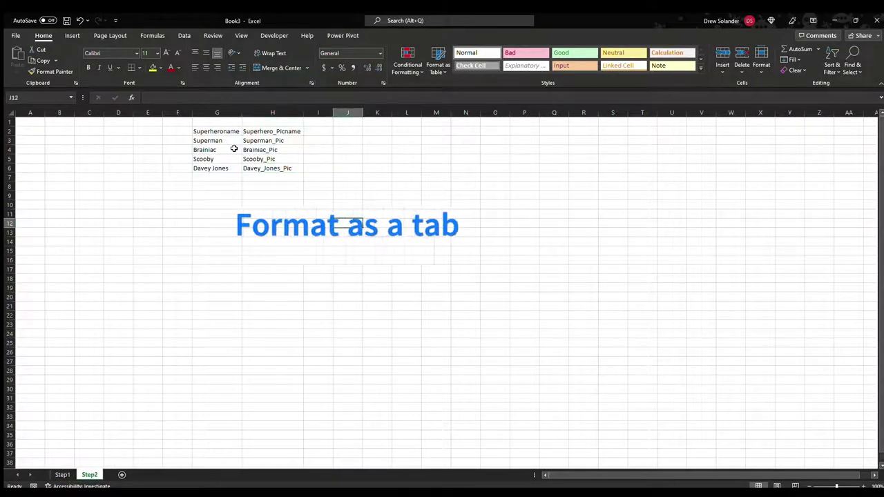
Convert the G2:H6 name list into a formatted table with headers.
left_click_drag(200, 131, 259, 168)
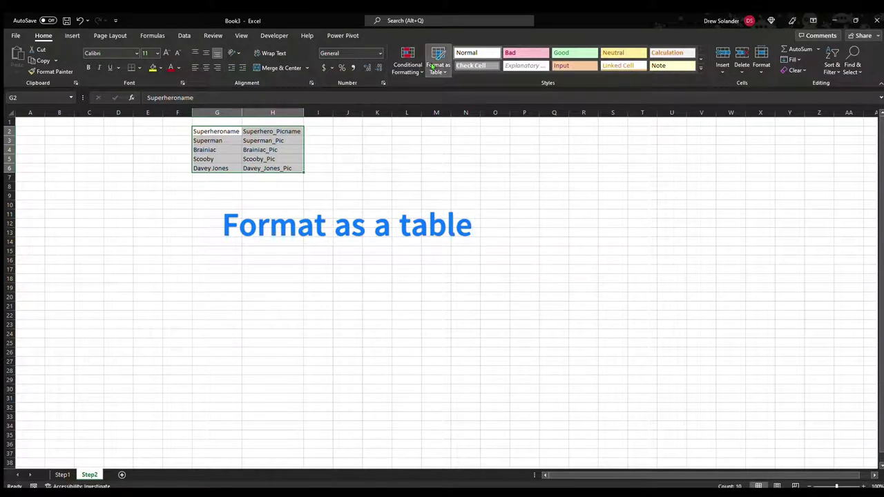
key("ctrl+c")
key("Return")
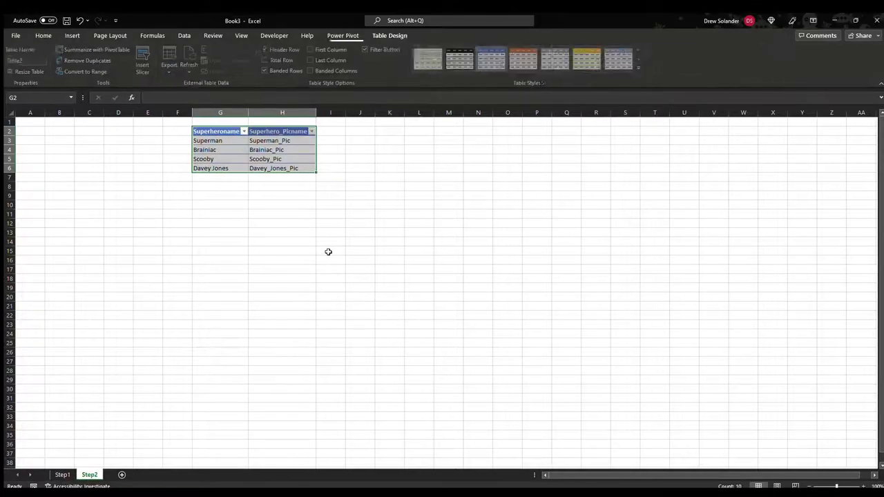
left_click(327, 251)
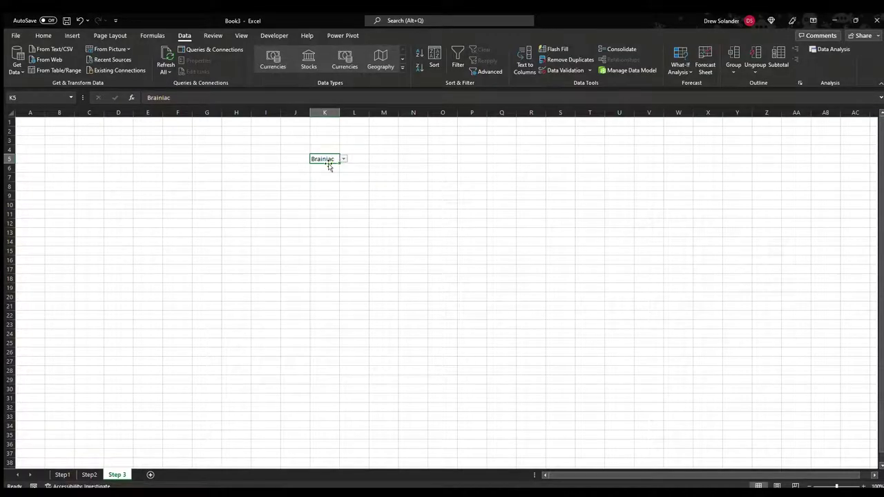
Pick Superman from the K5 drop-down and select M6 for the lookup.
left_click(360, 213)
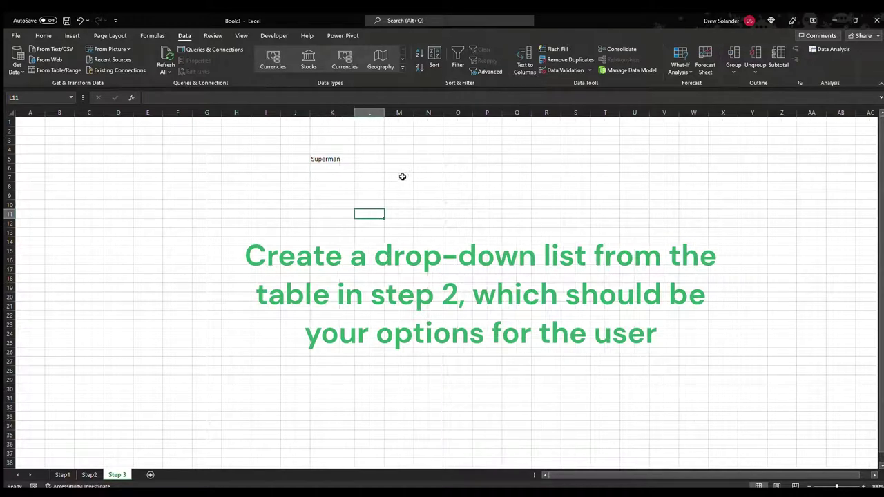
left_click(395, 169)
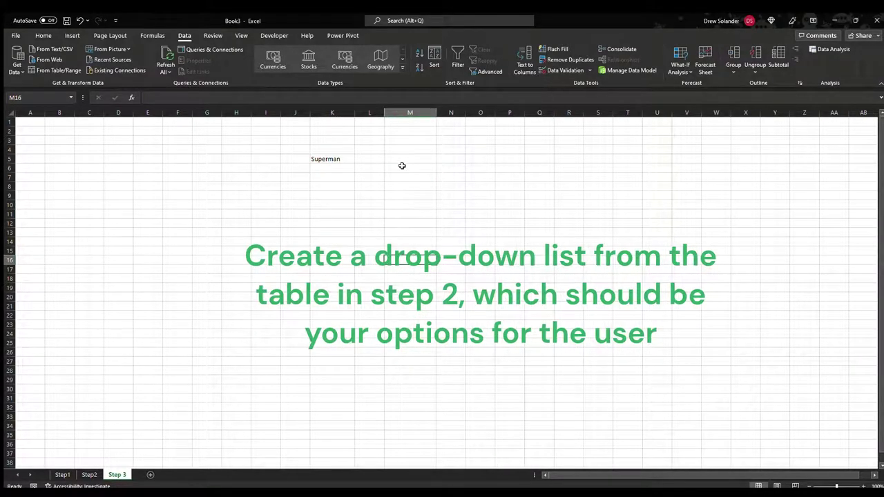
left_click(402, 166)
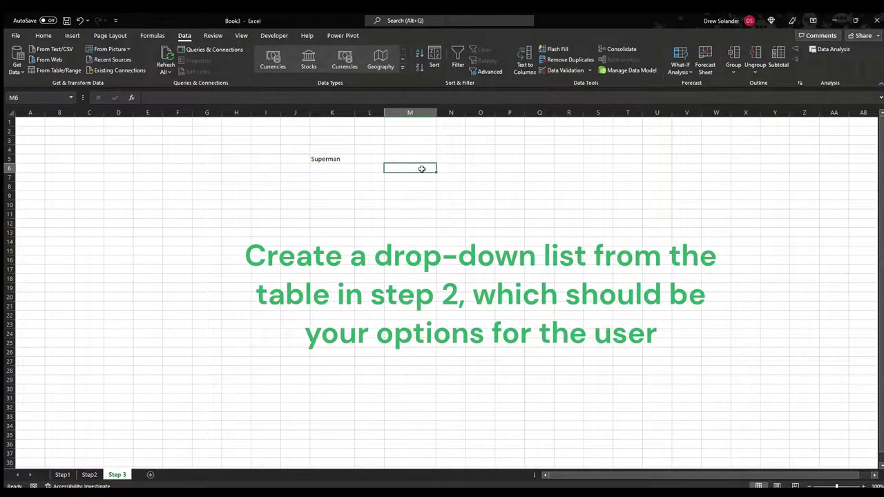
Enter =XLOOKUP(K5,Table2[Superheroname],Table2[Superhero_Picname]) in M6.
type("=Xl")
key("Tab")
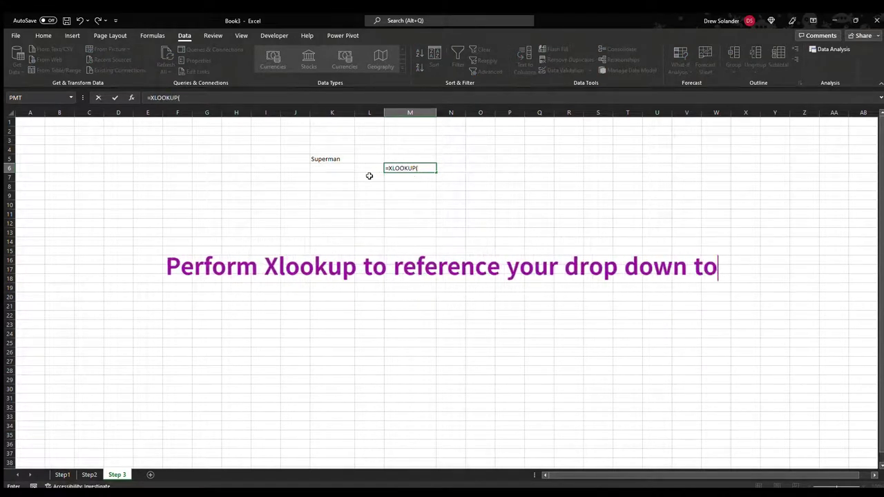
left_click(335, 159)
type(",")
left_click(99, 475)
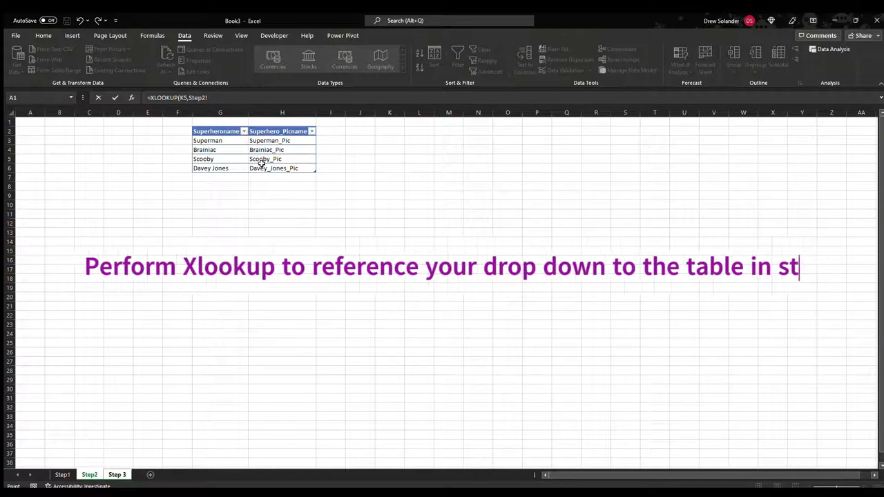
left_click(222, 141)
left_click_drag(221, 151, 221, 168)
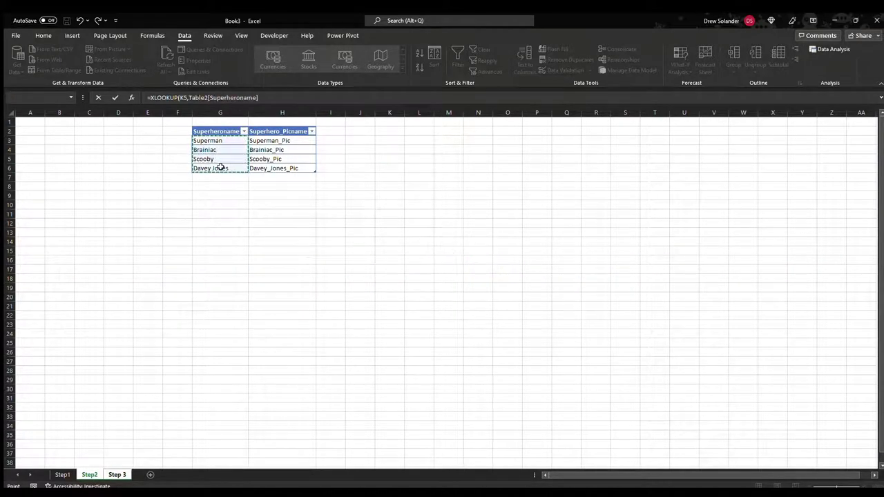
type(",")
left_click_drag(278, 140, 276, 167)
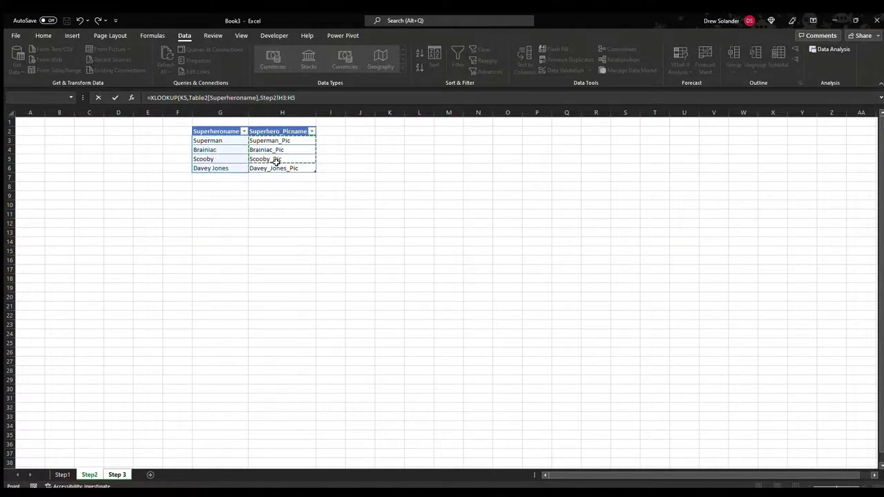
key("Return")
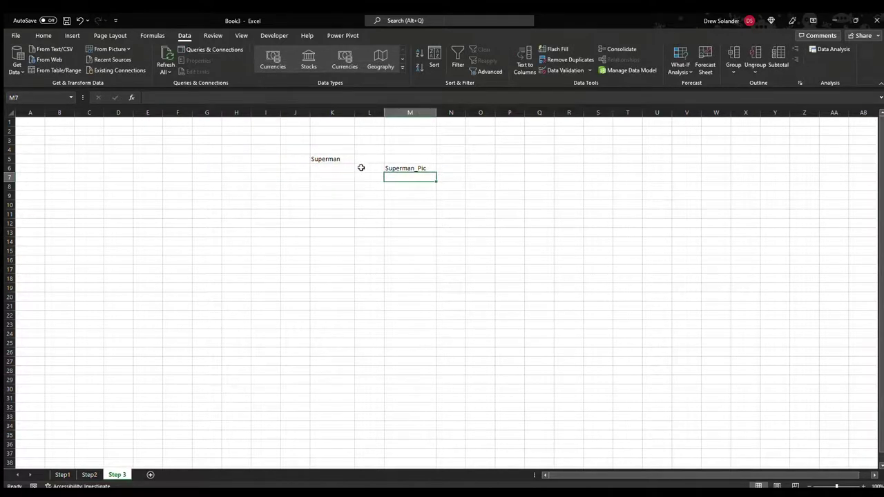
Choose Davey Jones in K5 so M6 returns Davey_Jones_Pic, then select M6.
left_click(346, 160)
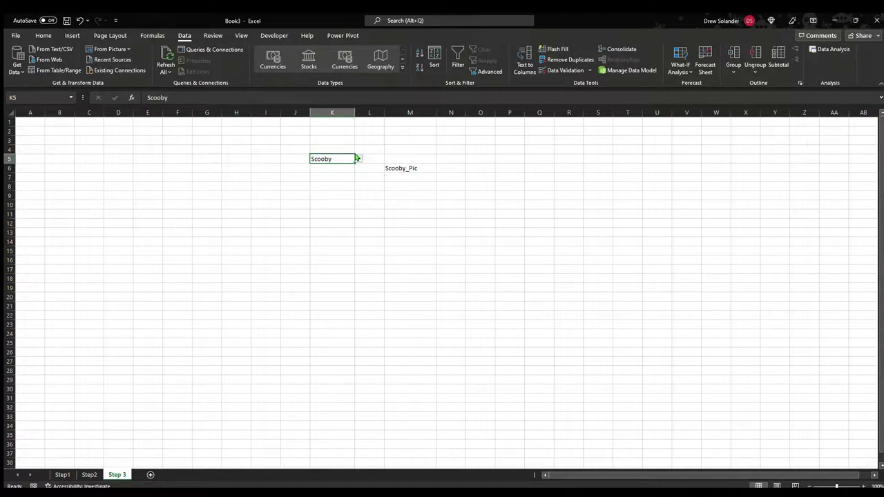
left_click(344, 232)
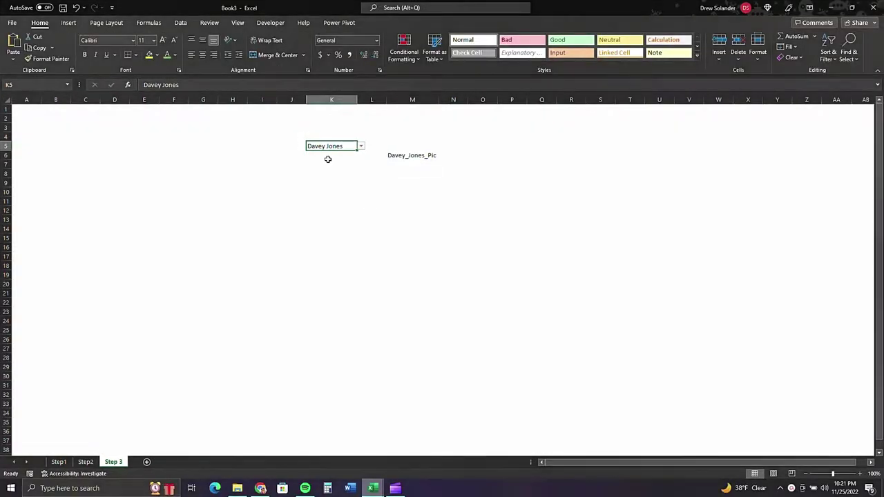
left_click(412, 156)
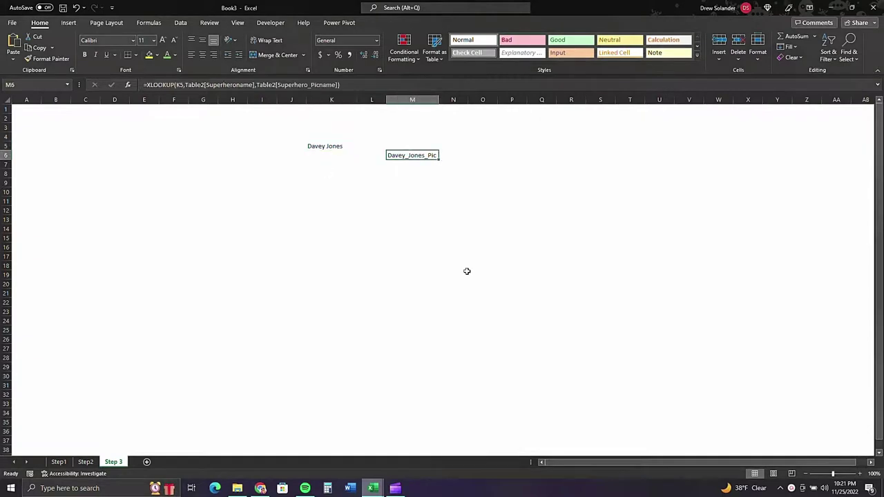
left_click(180, 23)
Define the workbook name Change_Picture referring to =INDIRECT('Step 3'!$M$6).
left_click(148, 22)
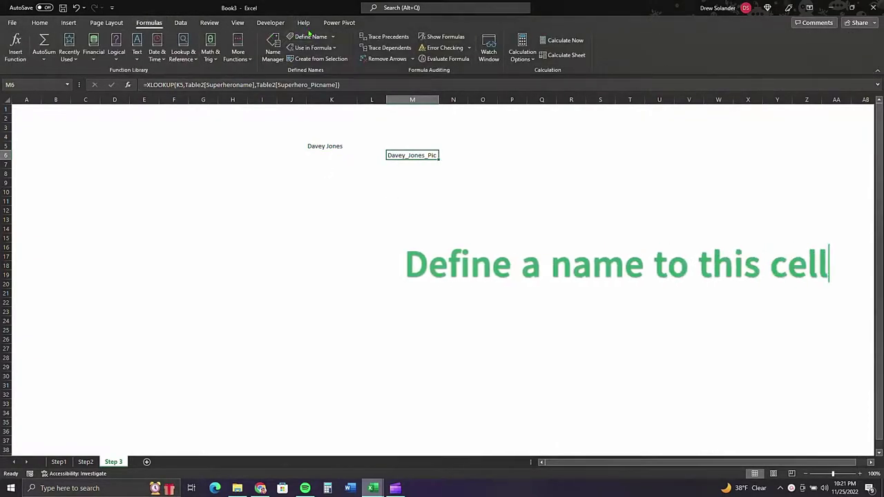
left_click(310, 38)
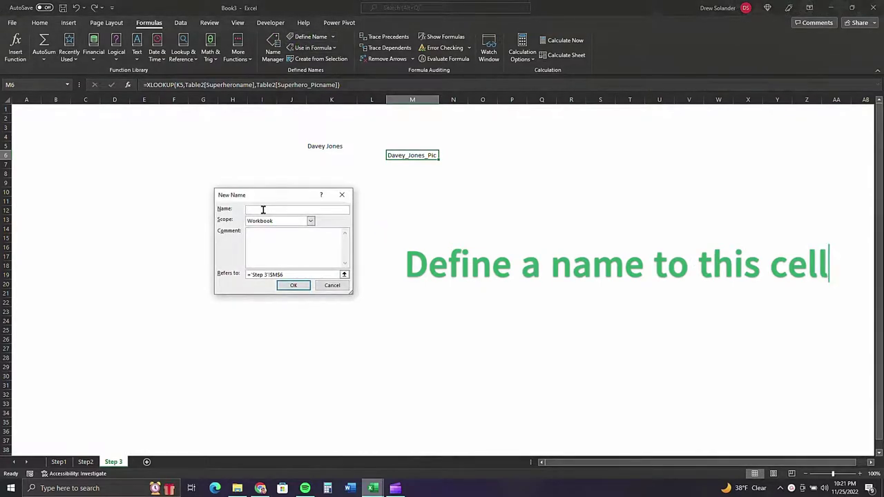
type("Change")
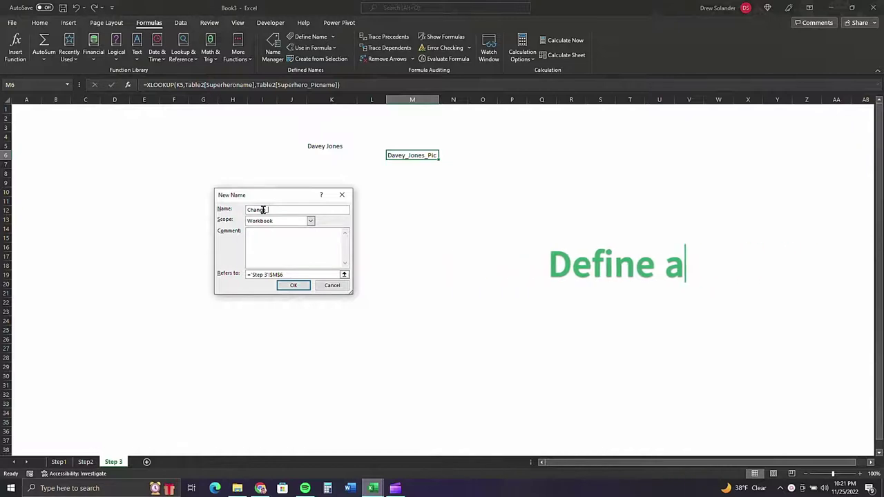
type("_Picture")
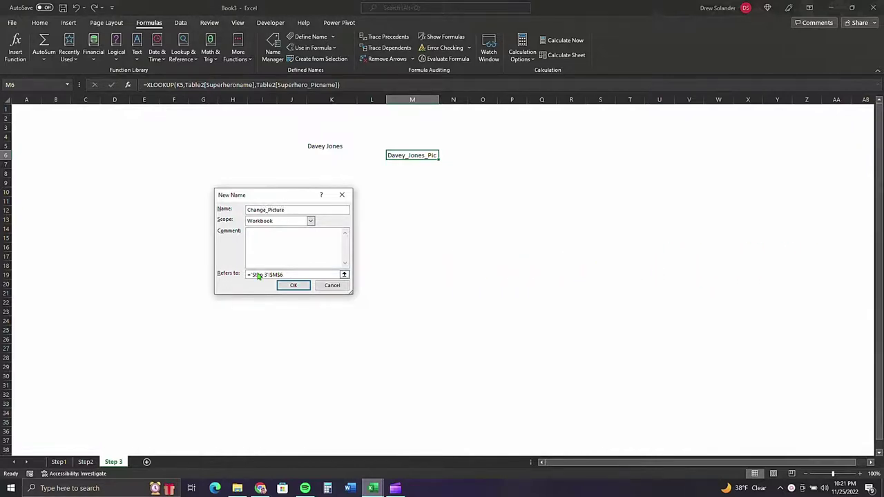
left_click(250, 275)
type("INDIRECT(")
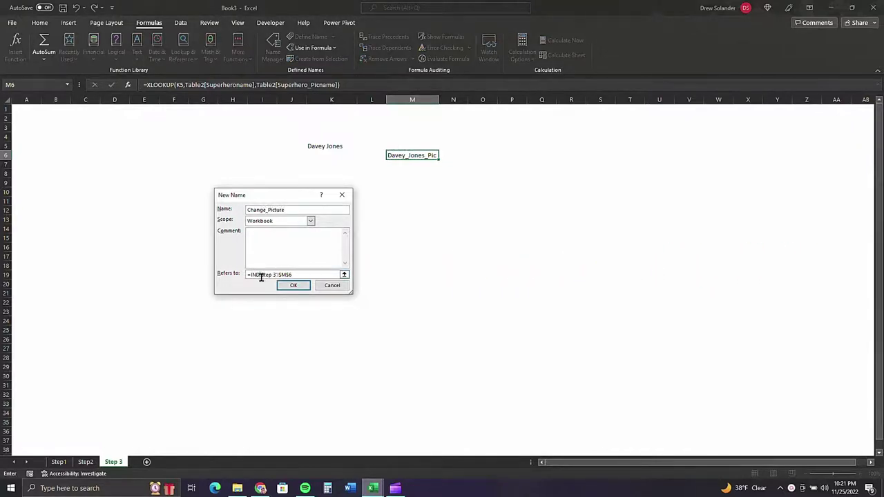
key("BackSpace")
left_click(293, 285)
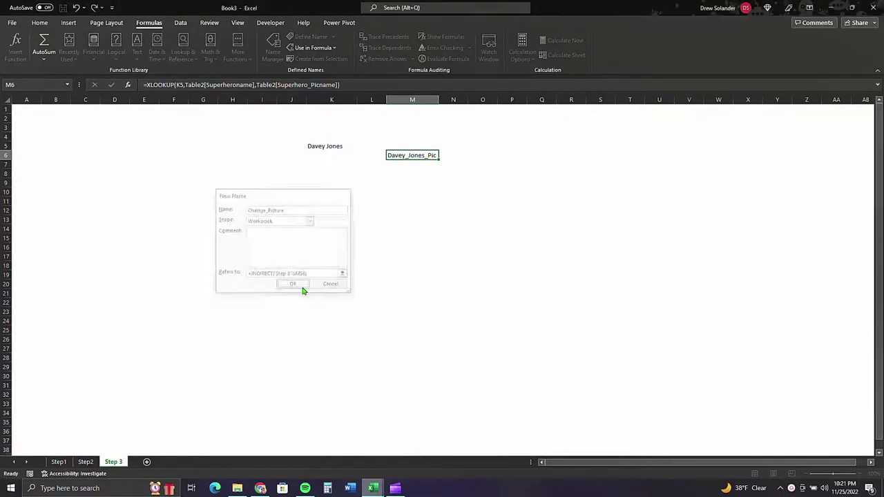
Insert 1.jpg from the Pictures folder at M7 and shrink it to about 1.31 inches.
left_click(404, 165)
left_click(69, 22)
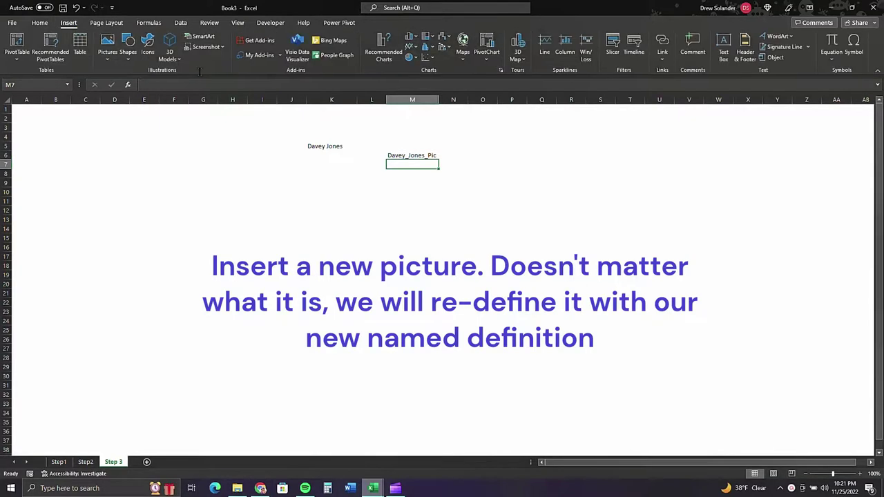
left_click(108, 56)
left_click(130, 85)
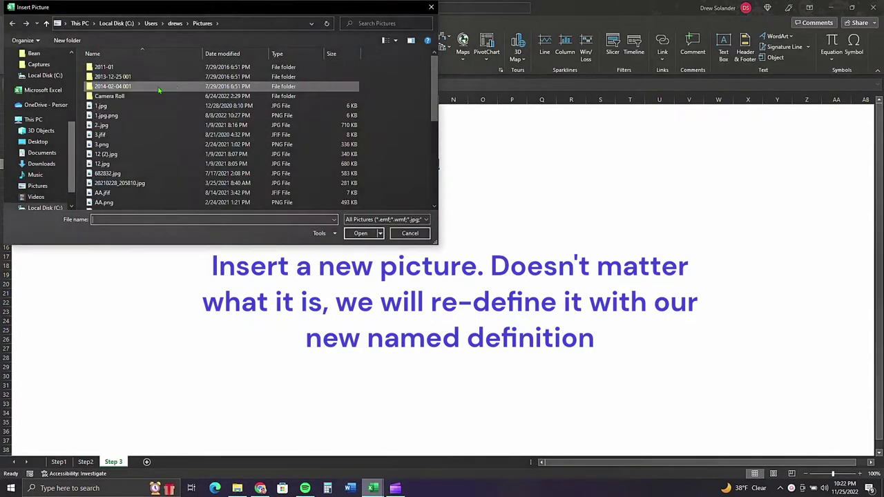
scroll(50, 105, "up", 3)
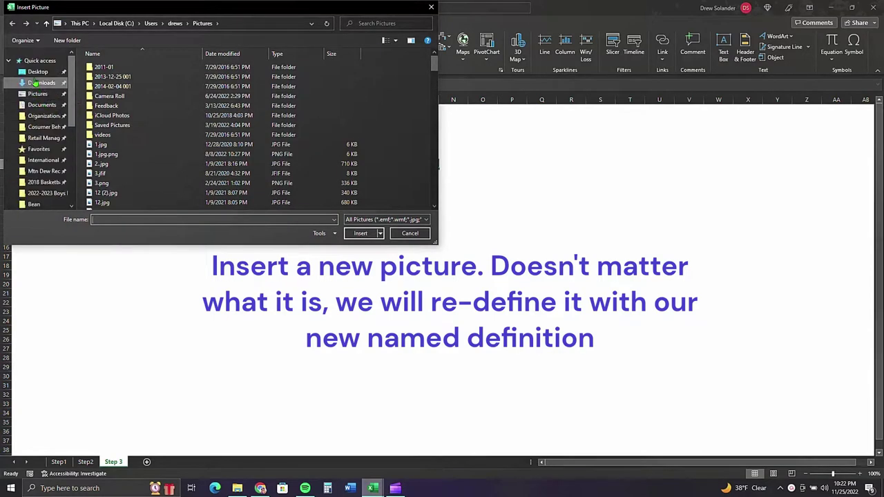
left_click(37, 93)
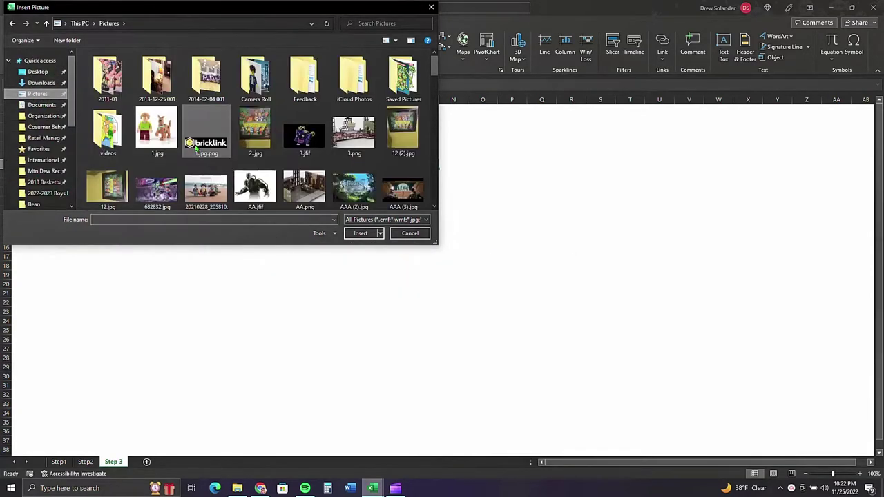
double_click(156, 129)
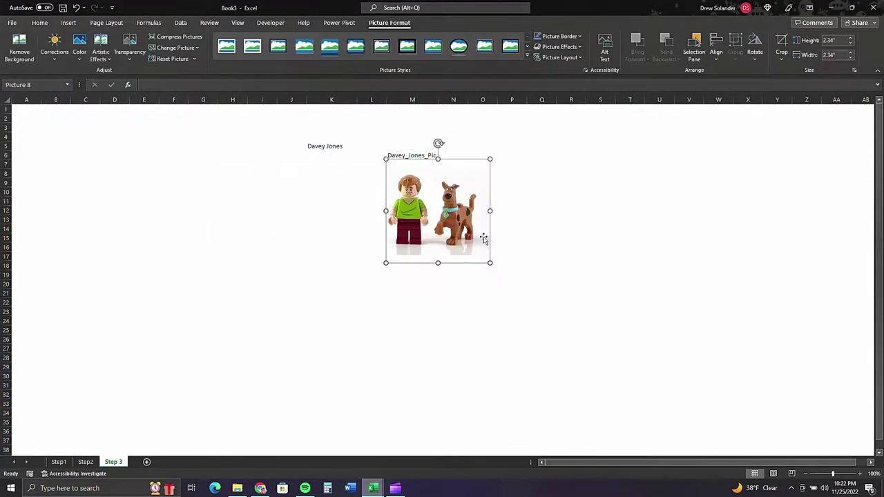
left_click_drag(490, 263, 444, 216)
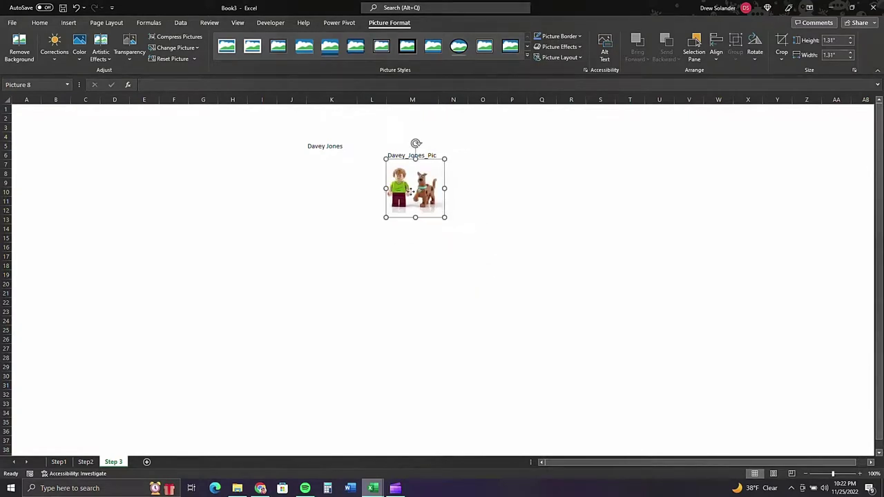
Link the picture to =Change_Picture so it shows the Davey Jones minifigure.
left_click(156, 85)
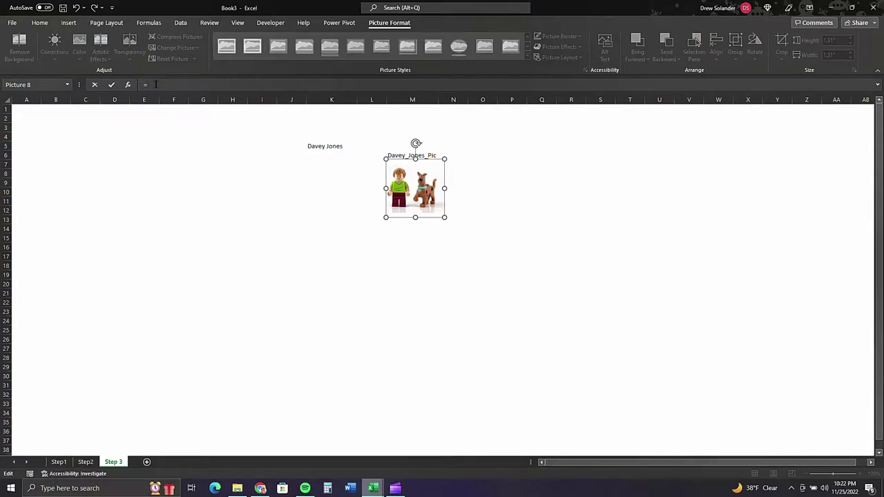
type("cha")
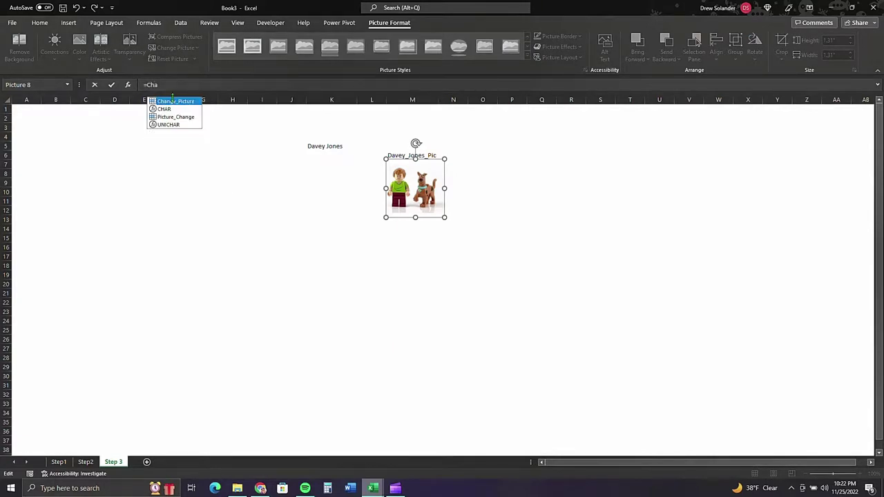
type("nge")
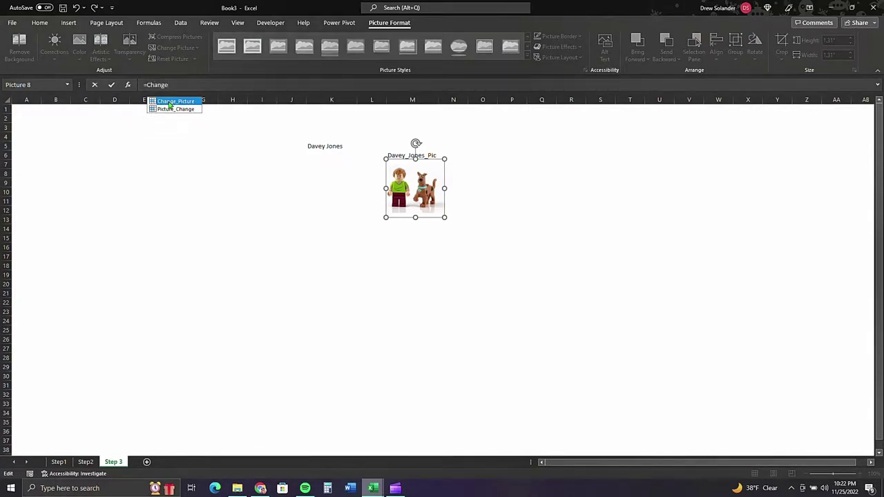
double_click(170, 102)
key("Return")
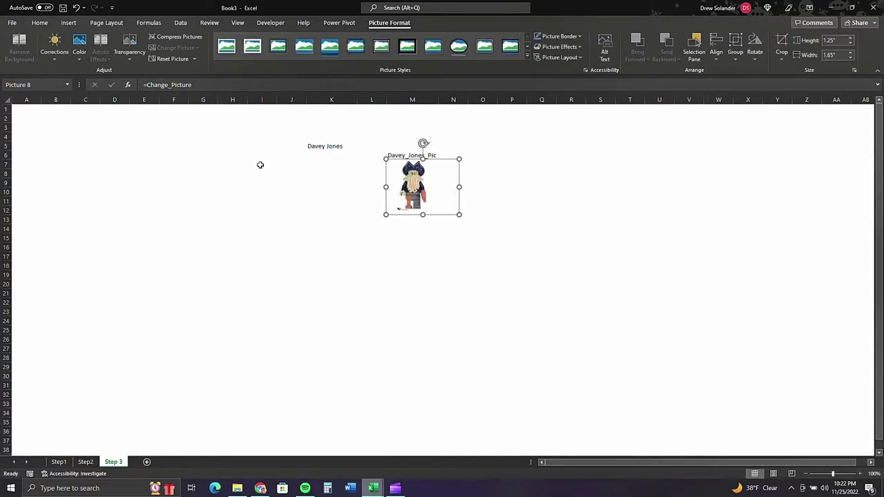
Pick Brainiac, Scooby, then Superman from K5's hero drop-down to test the linked picture.
left_click(344, 150)
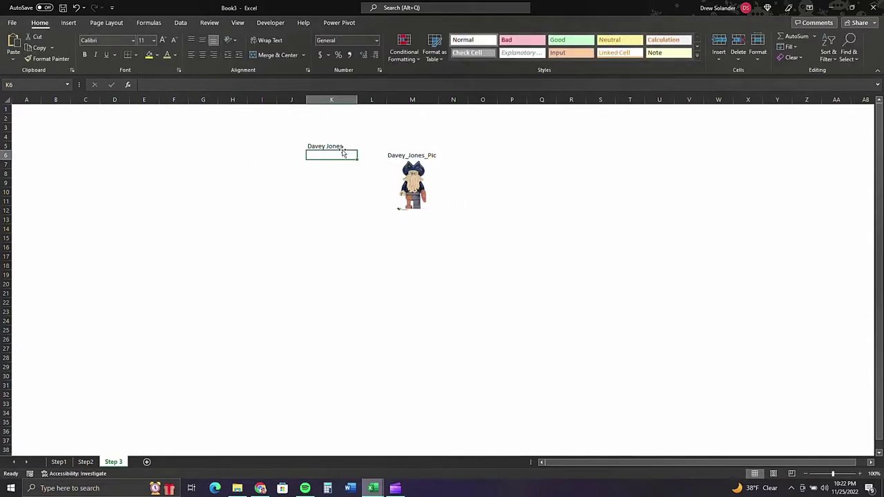
left_click(361, 146)
left_click(324, 160)
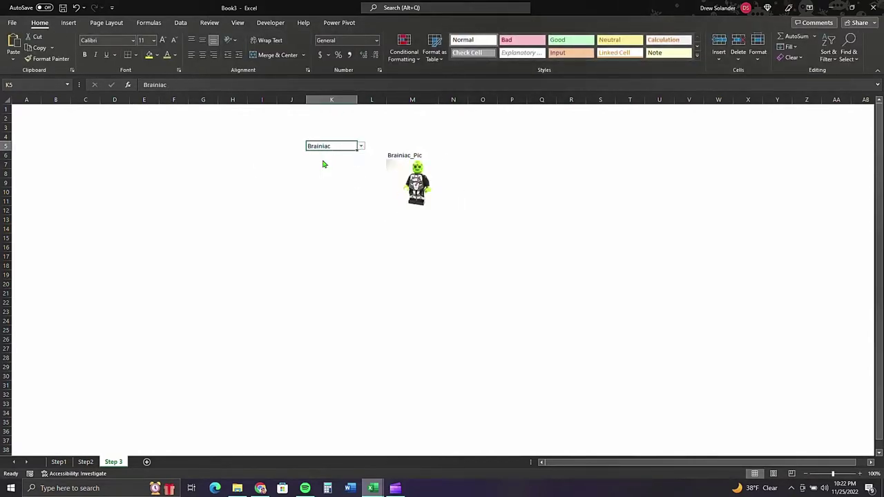
left_click(361, 145)
left_click(328, 169)
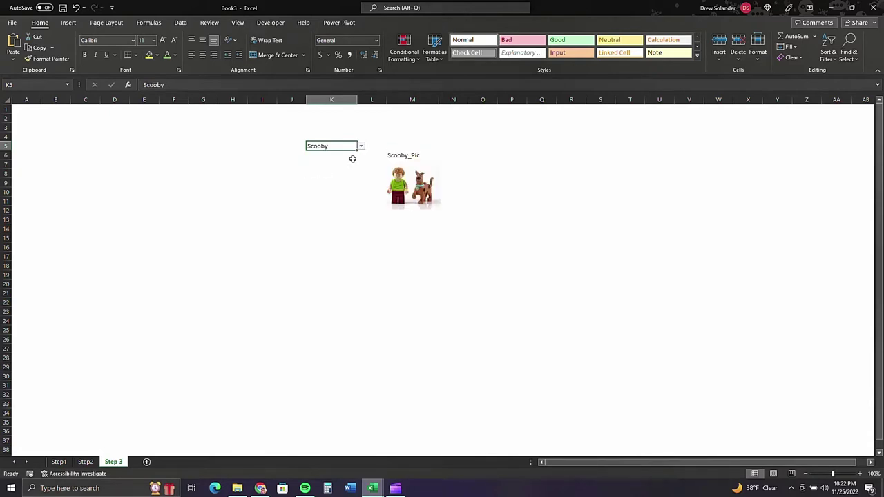
left_click(361, 145)
left_click(332, 154)
Switch K5 to Davey Jones, then Brainiac, ending on Superman to show the Superman figure.
left_click(361, 146)
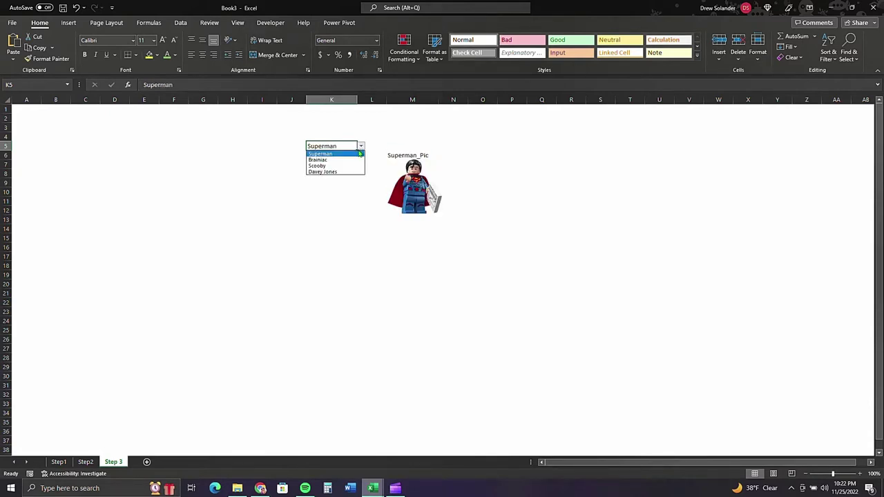
left_click(324, 172)
left_click(361, 146)
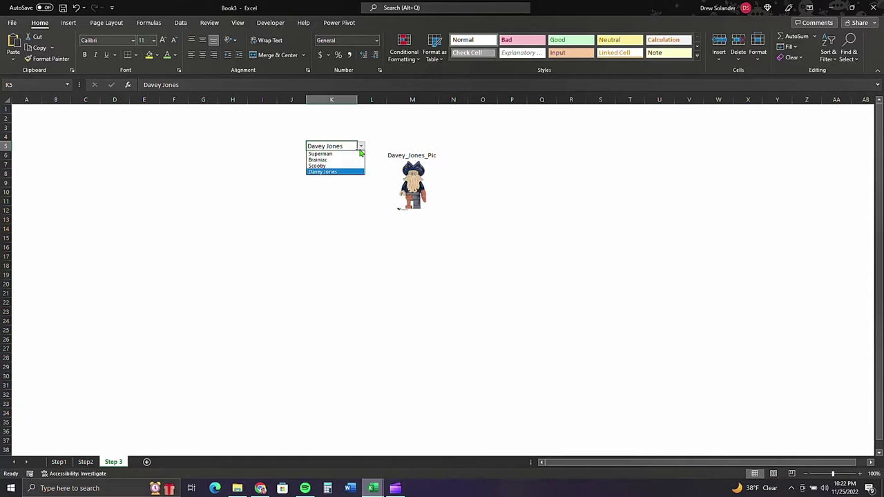
left_click(332, 160)
left_click(361, 147)
left_click(332, 155)
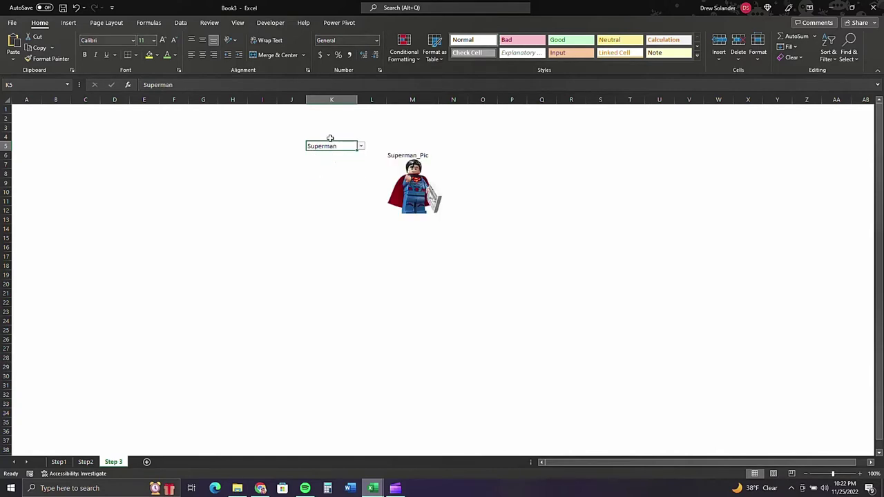